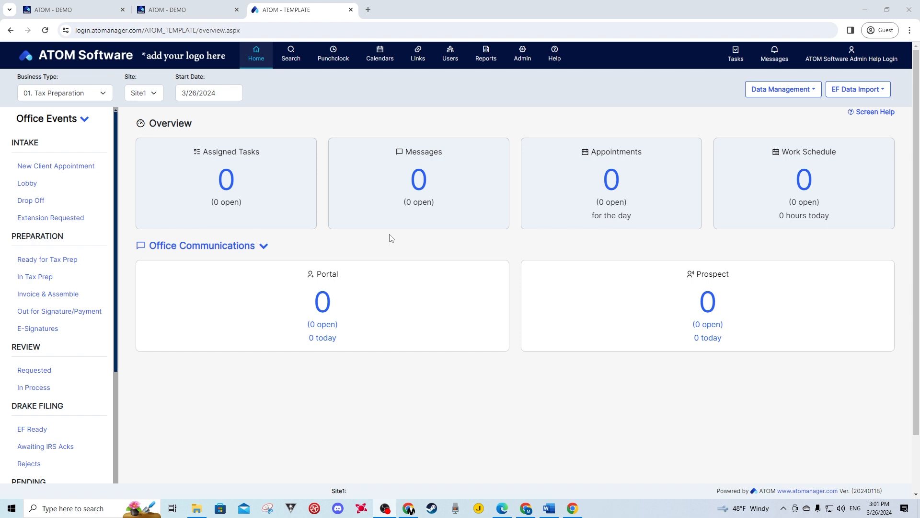
Search clients for last name 'New' and first name 'client', confirming No Records Found
left_click(291, 58)
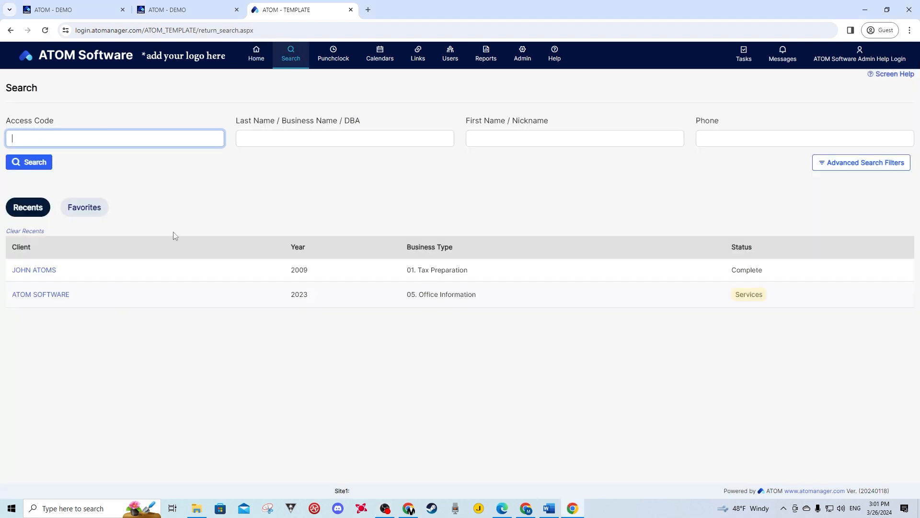
left_click(284, 141)
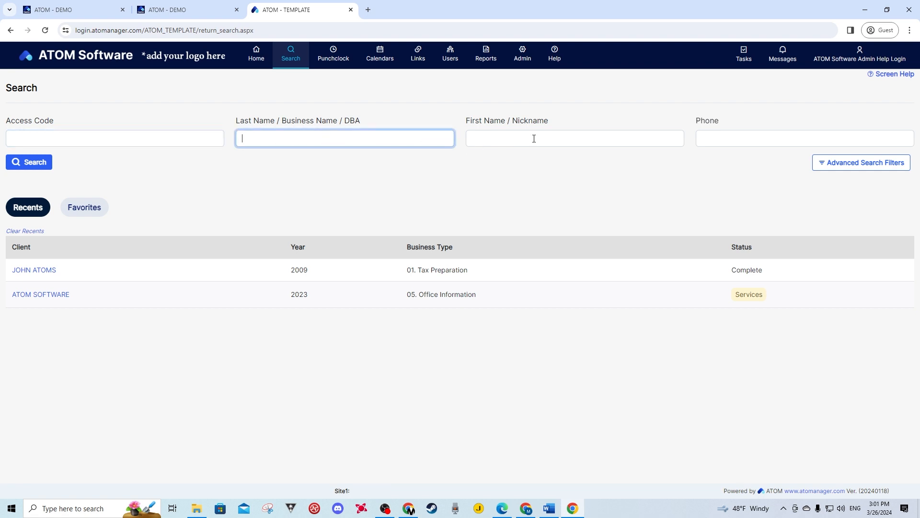
left_click(136, 142)
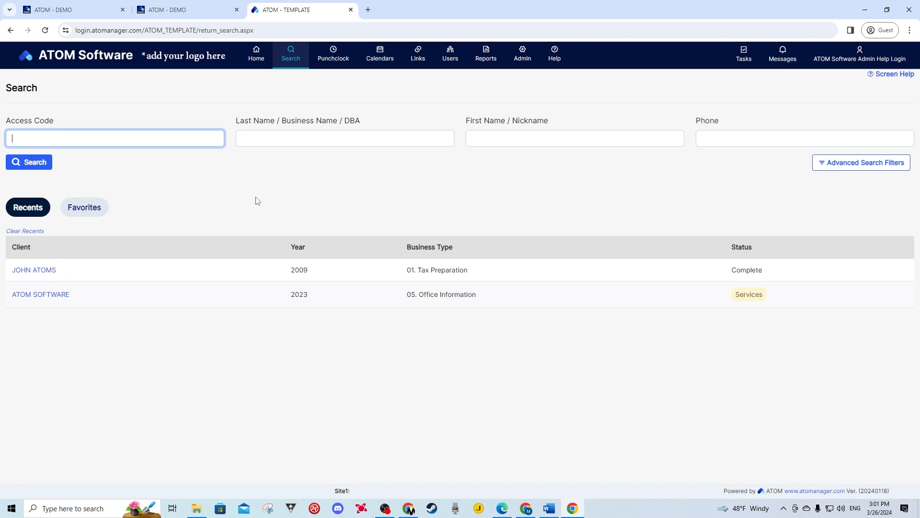
left_click(258, 137)
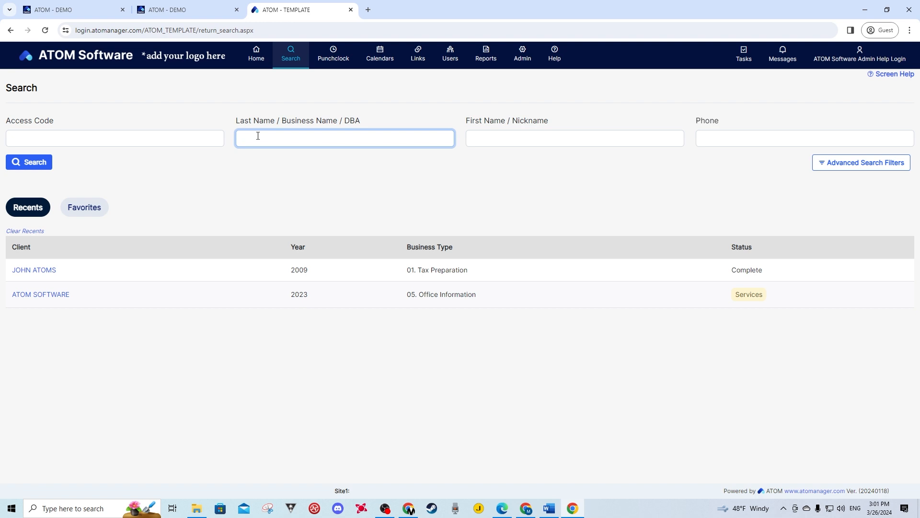
type("New")
key("Tab")
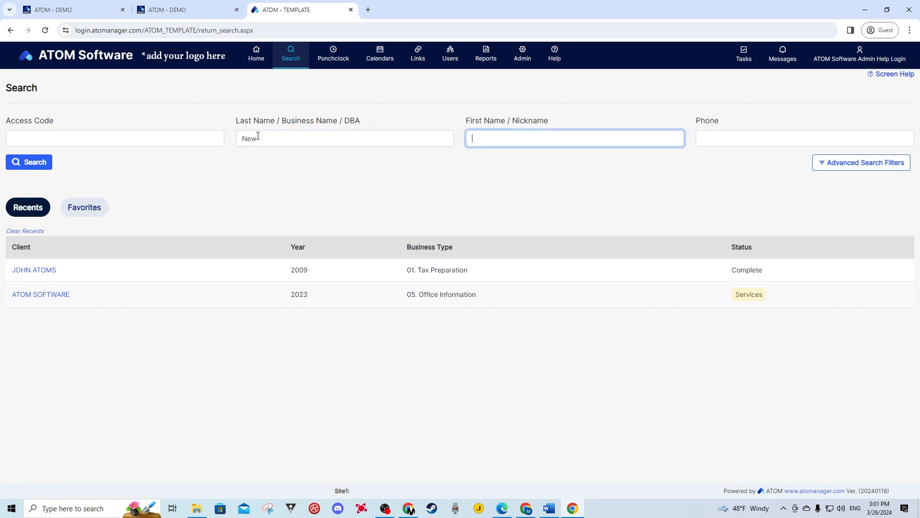
type("client")
left_click(21, 166)
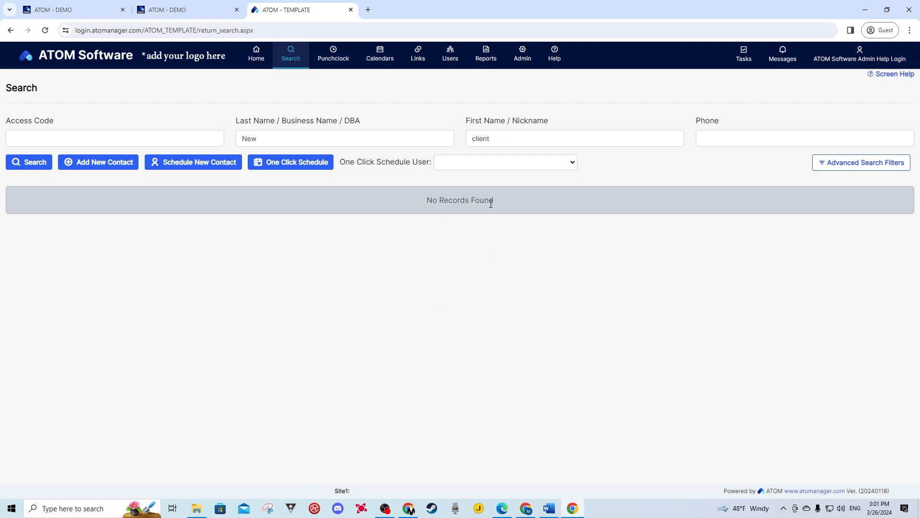
left_click_drag(498, 202, 428, 203)
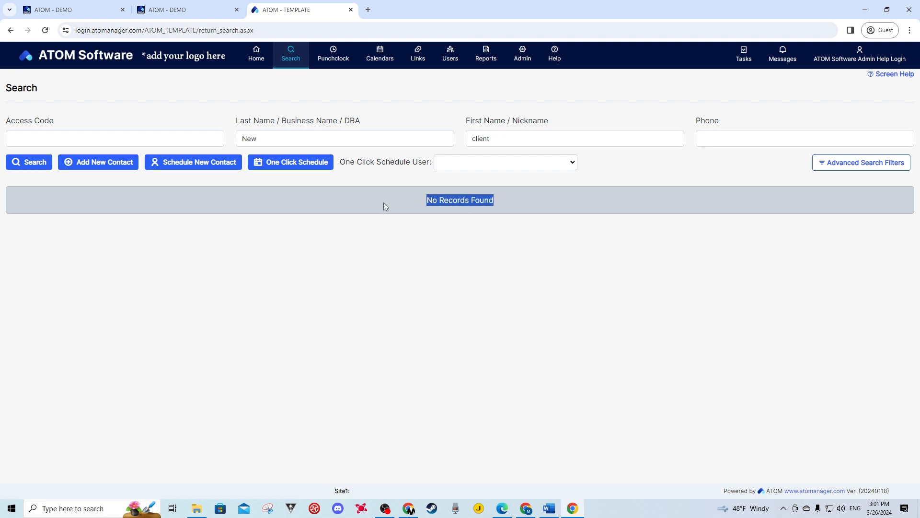
left_click(148, 205)
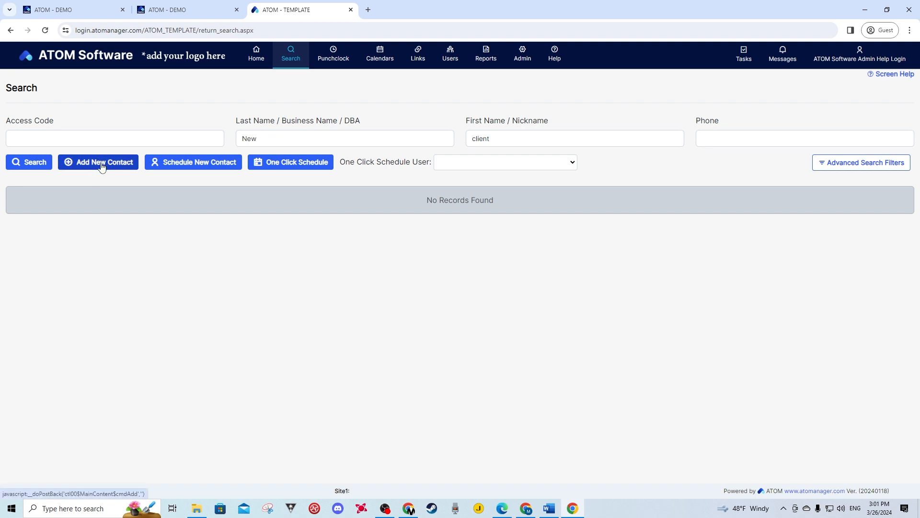
Add client New as a 2023 Tax Preparation Individual contact starting in INTAKE - Lobby
left_click(102, 164)
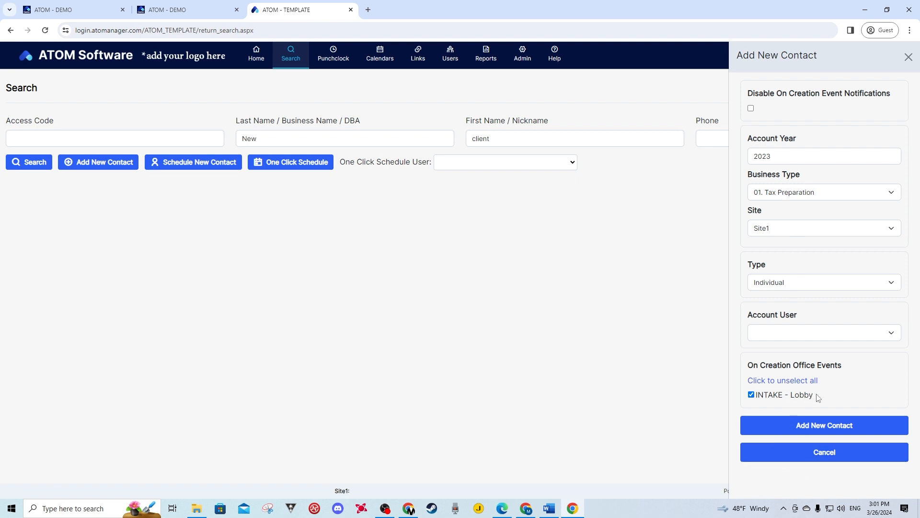
left_click_drag(820, 398, 764, 397)
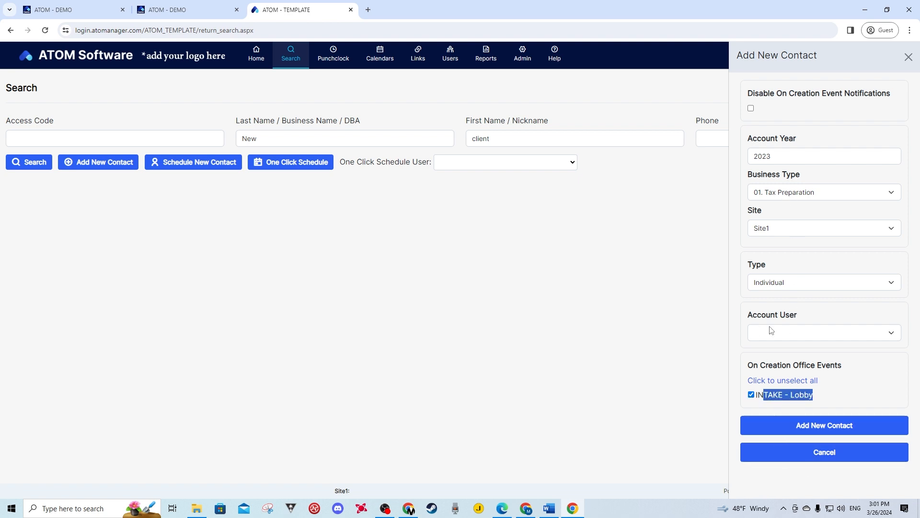
left_click(812, 432)
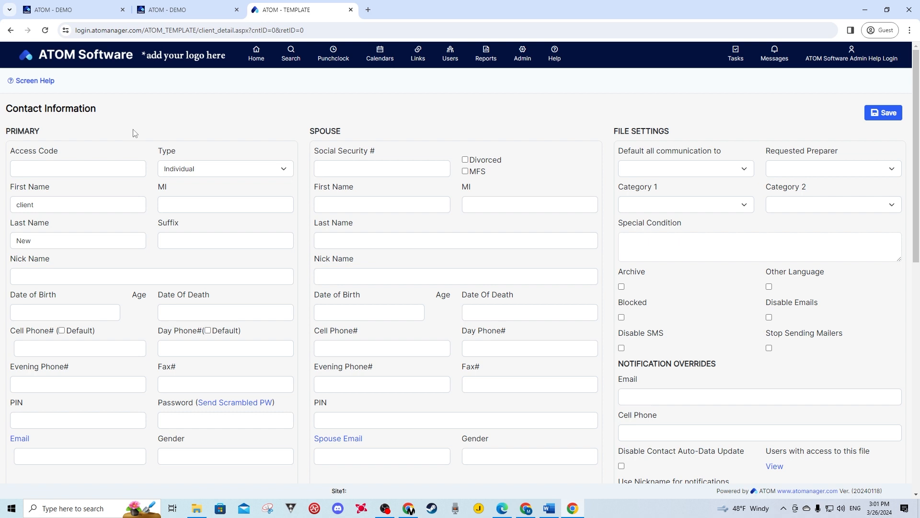
Enter the client's access code and step through the phone and email fields
left_click(25, 169)
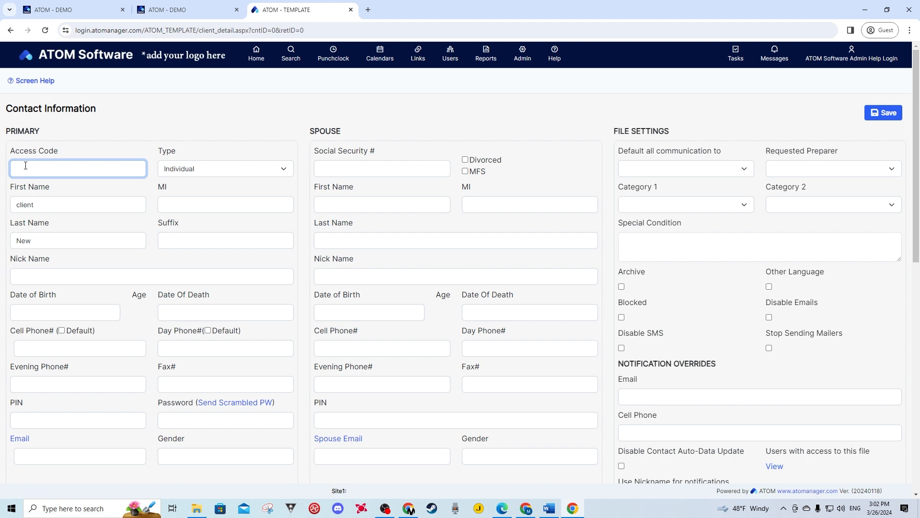
type("newclient")
scroll(80, 298, "down", 1)
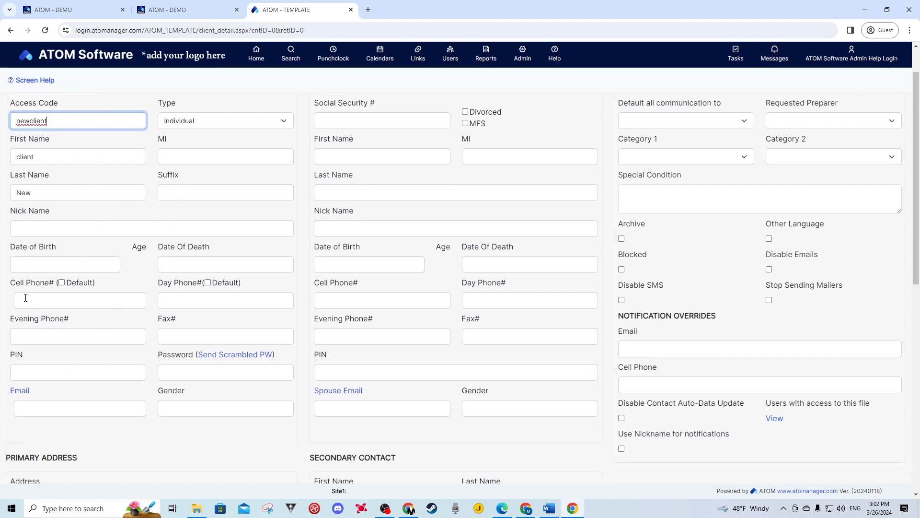
left_click(39, 309)
left_click(166, 301)
left_click(85, 335)
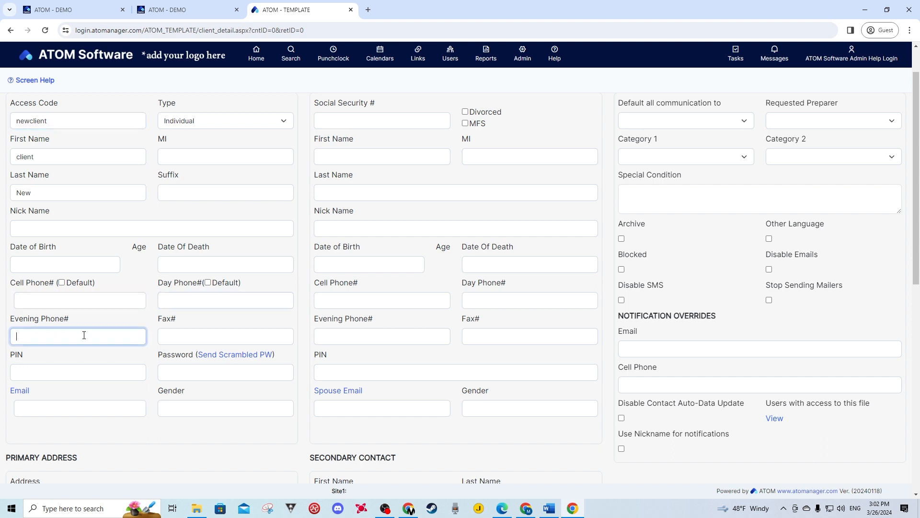
left_click(51, 412)
Recheck the access code entry and save the new contact record
scroll(130, 333, "up", 1)
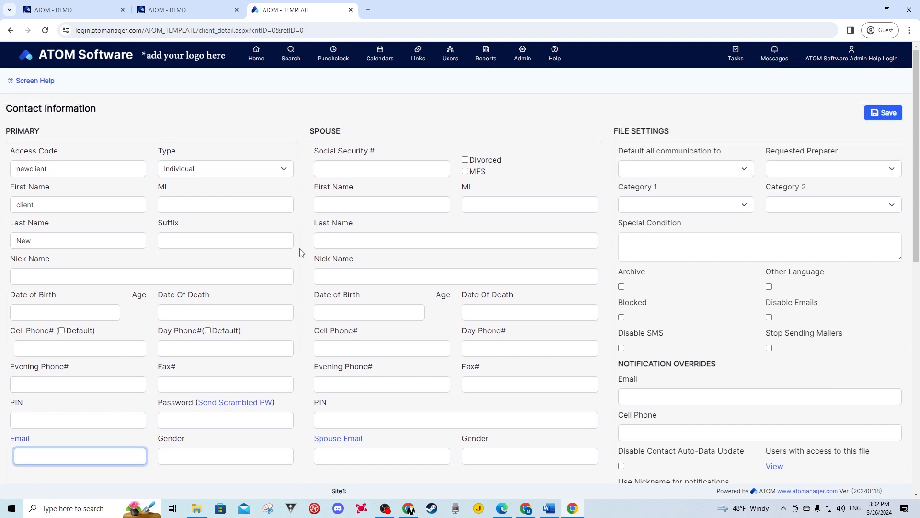
left_click(342, 173)
left_click(227, 126)
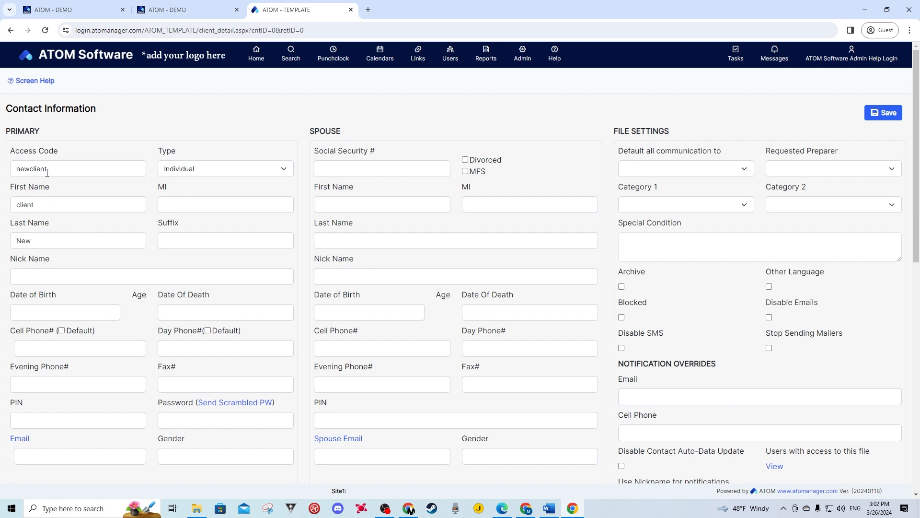
left_click(63, 169)
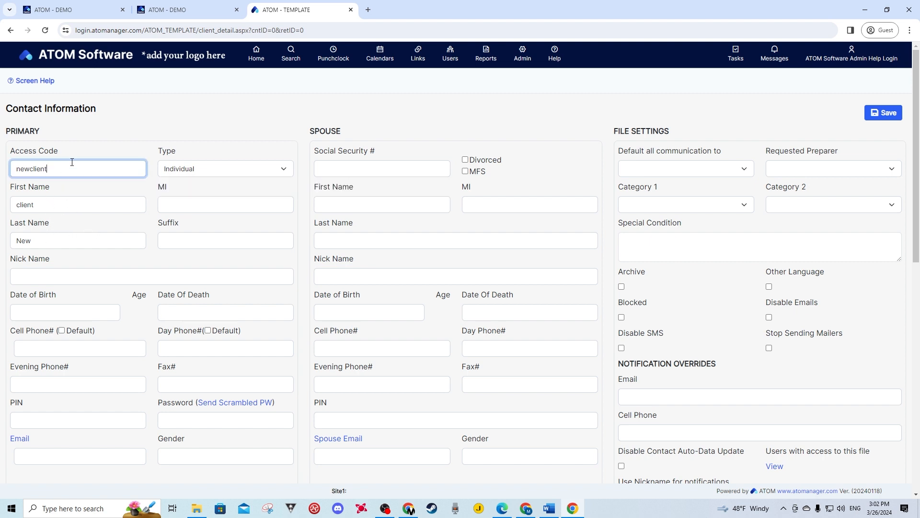
left_click(102, 127)
left_click(870, 112)
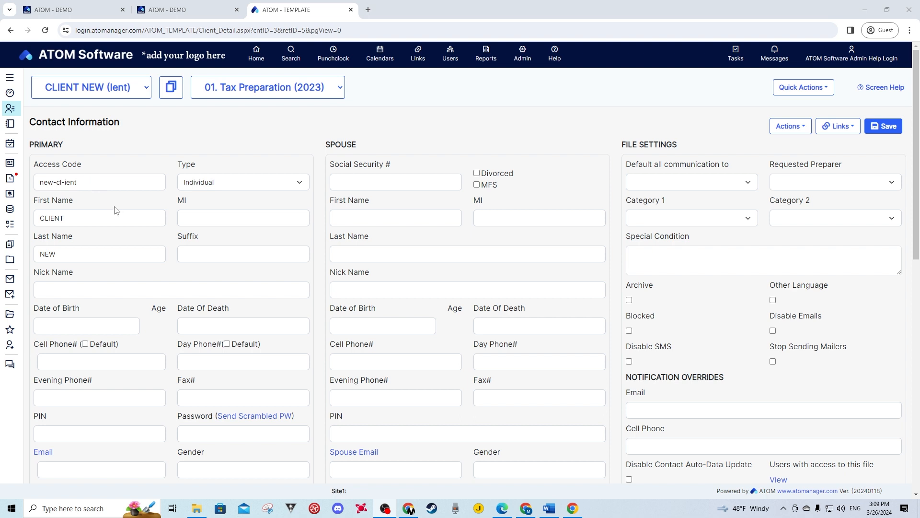
left_click(104, 183)
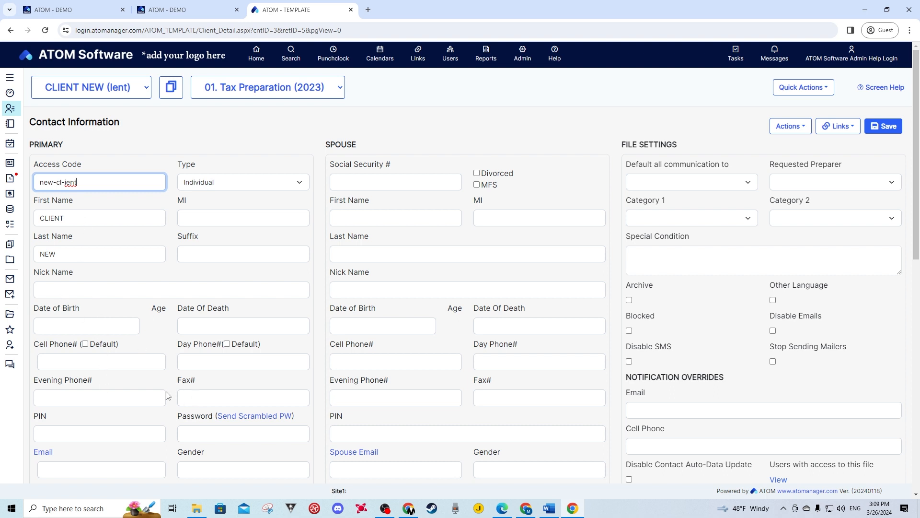
left_click(120, 362)
left_click(140, 394)
left_click(182, 367)
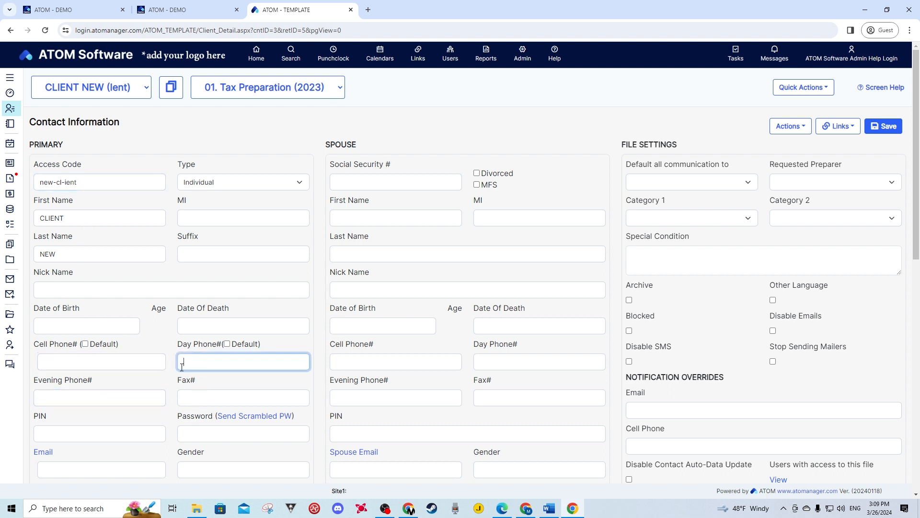
left_click(129, 467)
left_click_drag(369, 143, 334, 175)
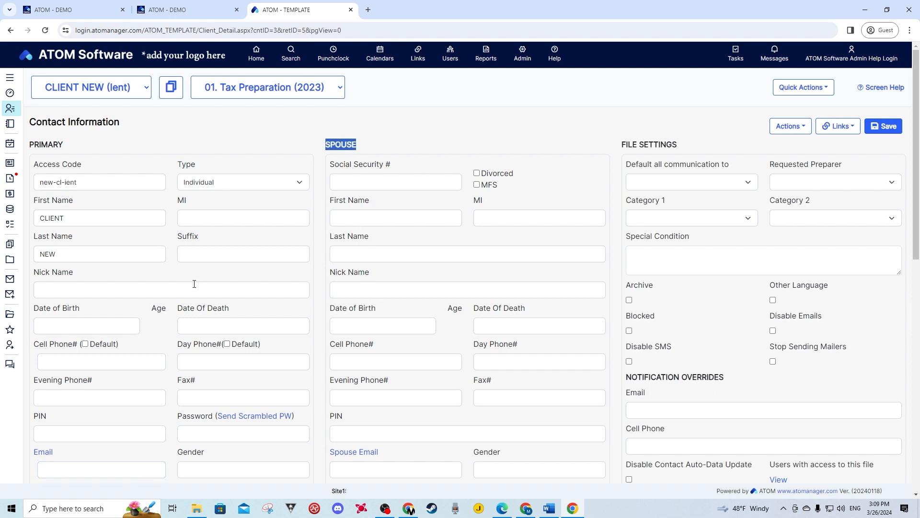
scroll(196, 288, "down", 5)
scroll(194, 283, "down", 2)
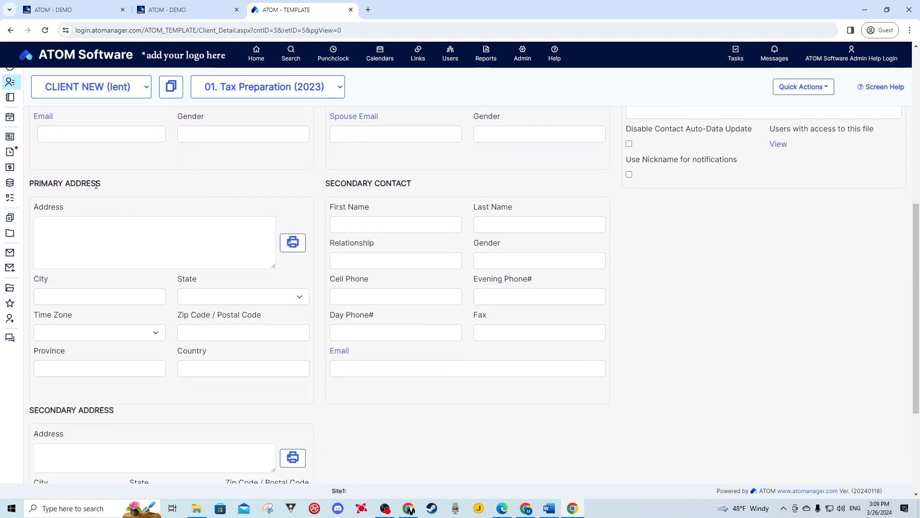
left_click_drag(102, 184, 48, 184)
left_click_drag(405, 184, 352, 183)
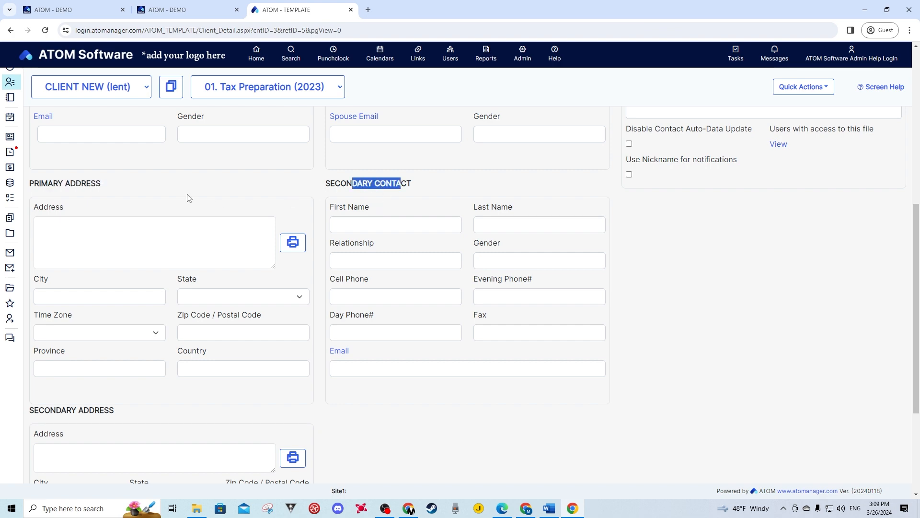
scroll(188, 198, "down", 2)
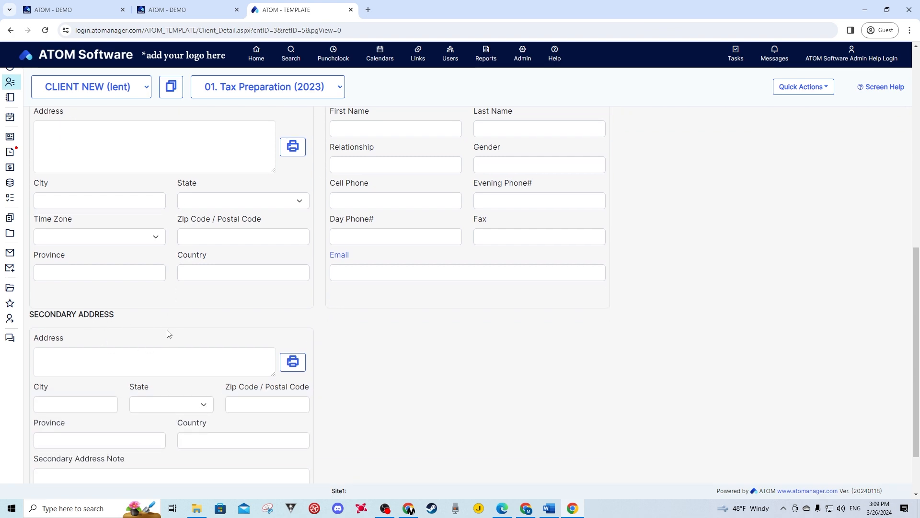
scroll(182, 336, "up", 8)
scroll(155, 241, "up", 1)
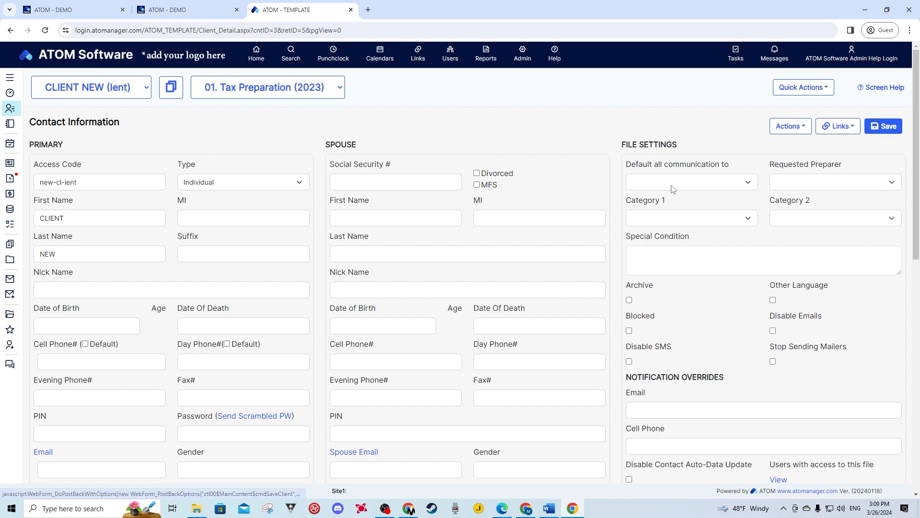
Browse the Actions and Links dropdowns without choosing anything
left_click(790, 126)
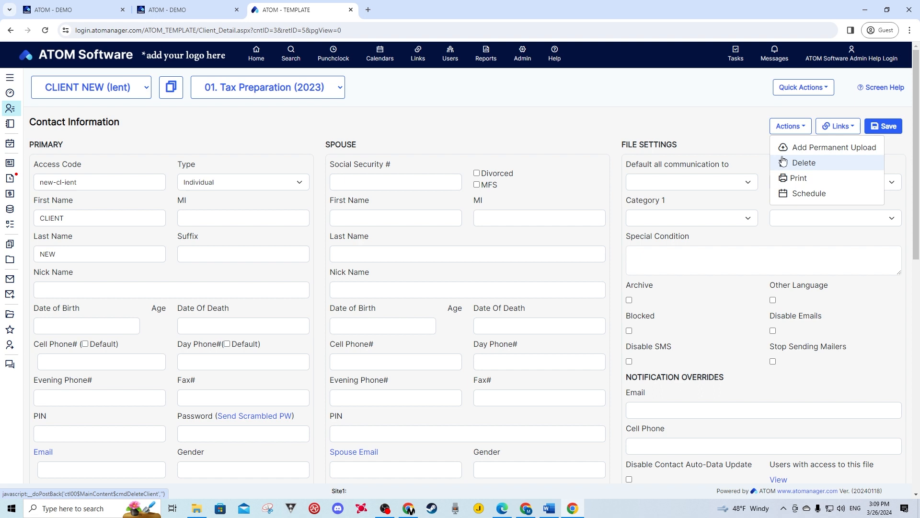
left_click(839, 127)
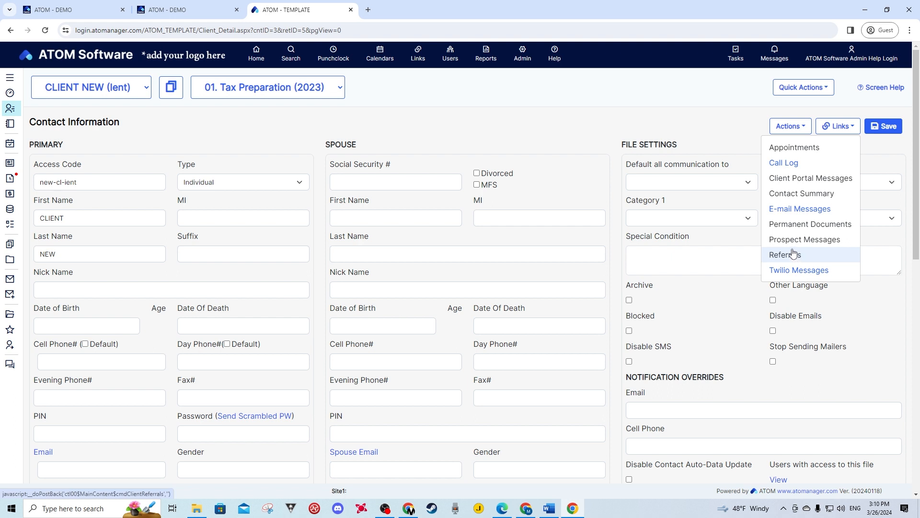
left_click(725, 124)
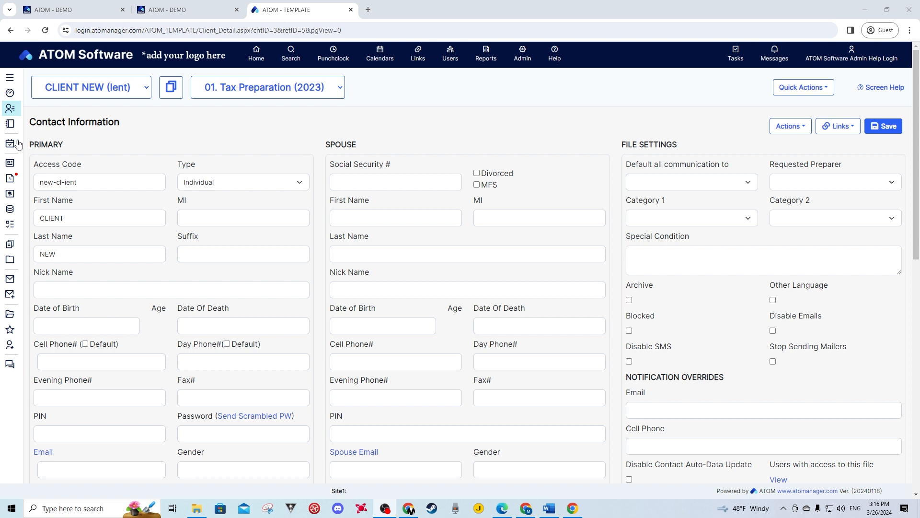
Pin the labelled sidebar open and go to the client's Account Information
mouse_move(15, 142)
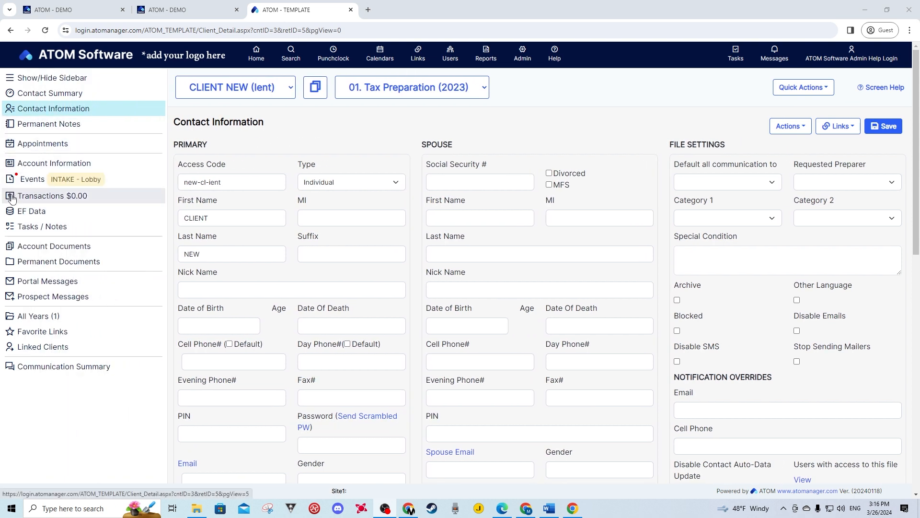
left_click(44, 78)
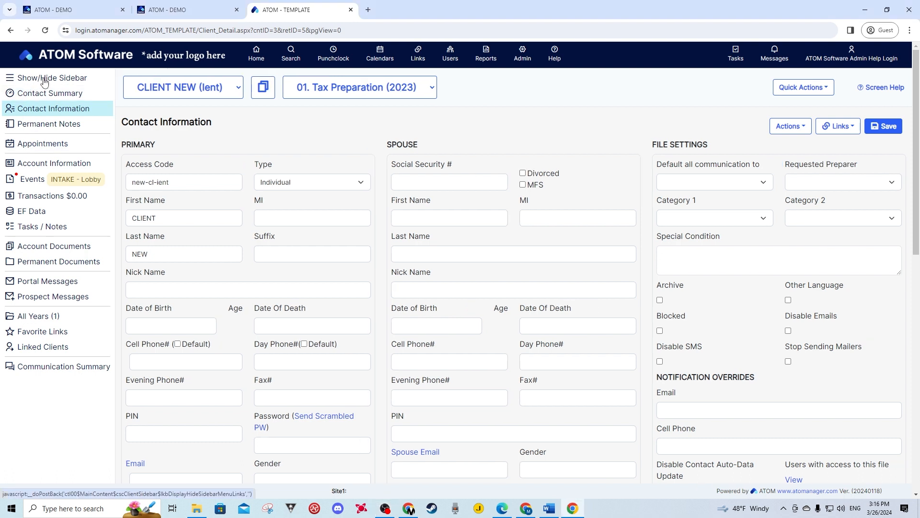
left_click(44, 170)
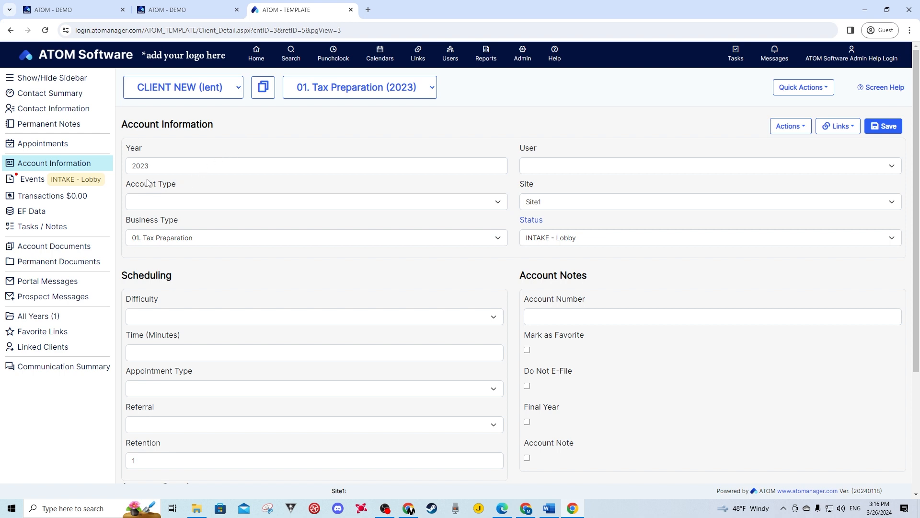
Assign the 2023 account to the Admin Help Login user and save
left_click_drag(175, 167, 124, 166)
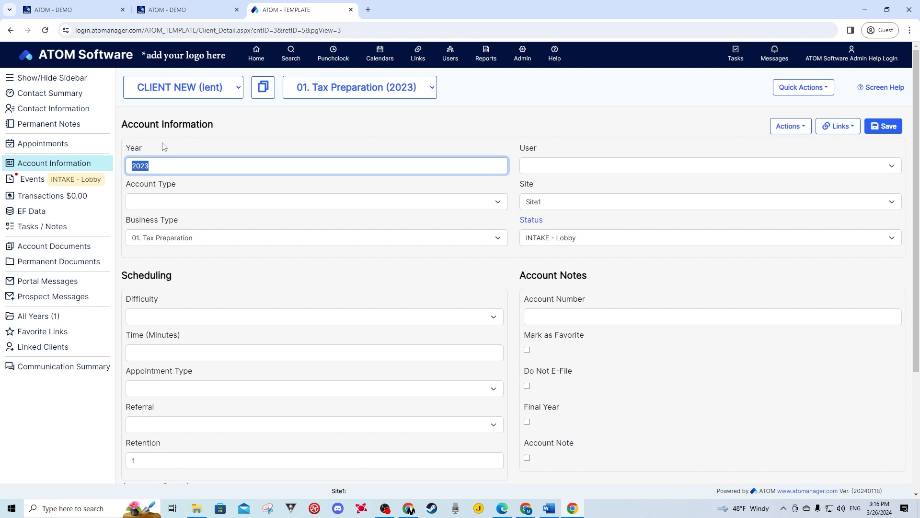
left_click(166, 146)
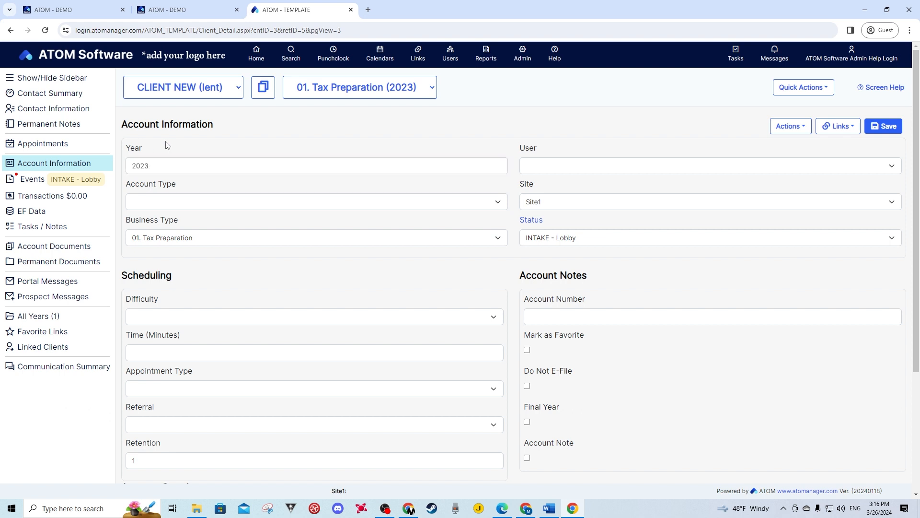
left_click(535, 167)
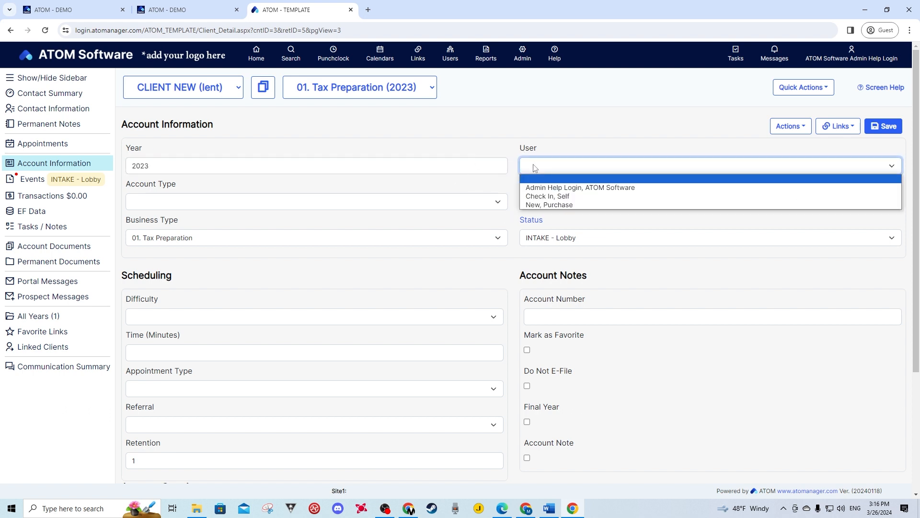
left_click(544, 188)
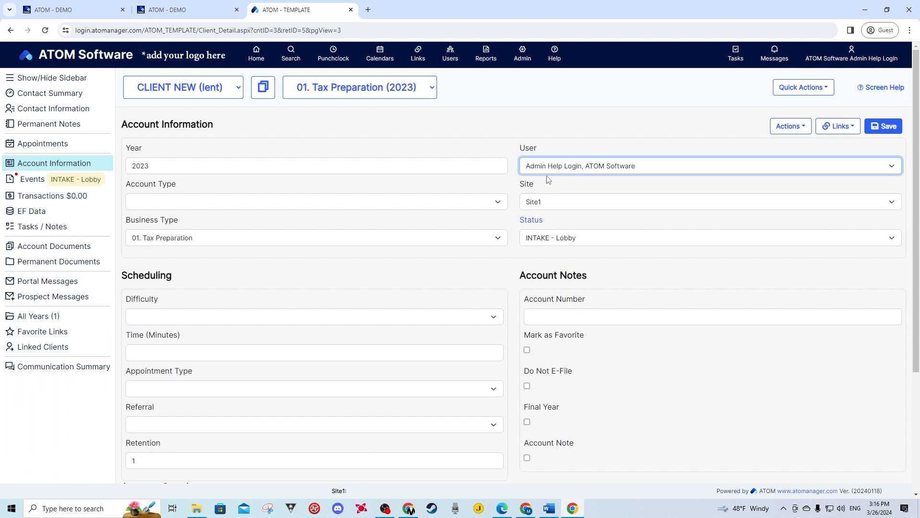
left_click(880, 127)
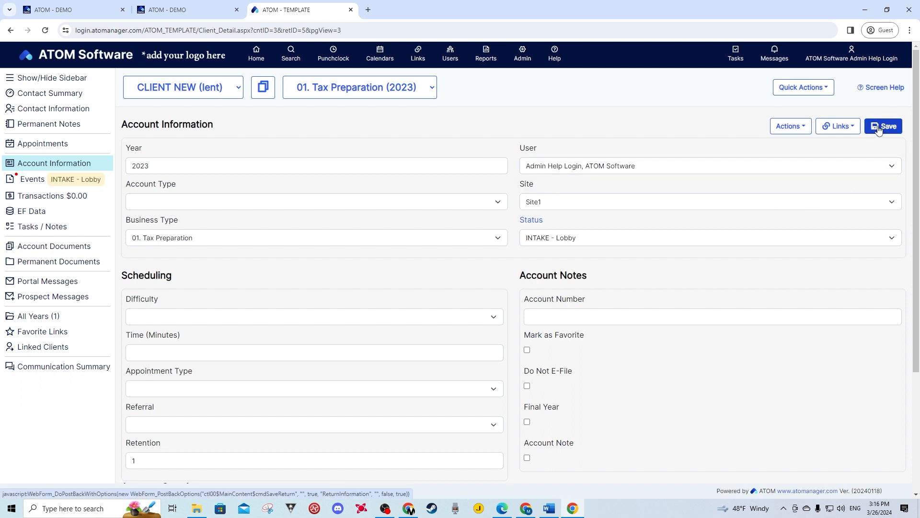
Set the account type to 1040, keeping Site1 as the site
left_click(158, 206)
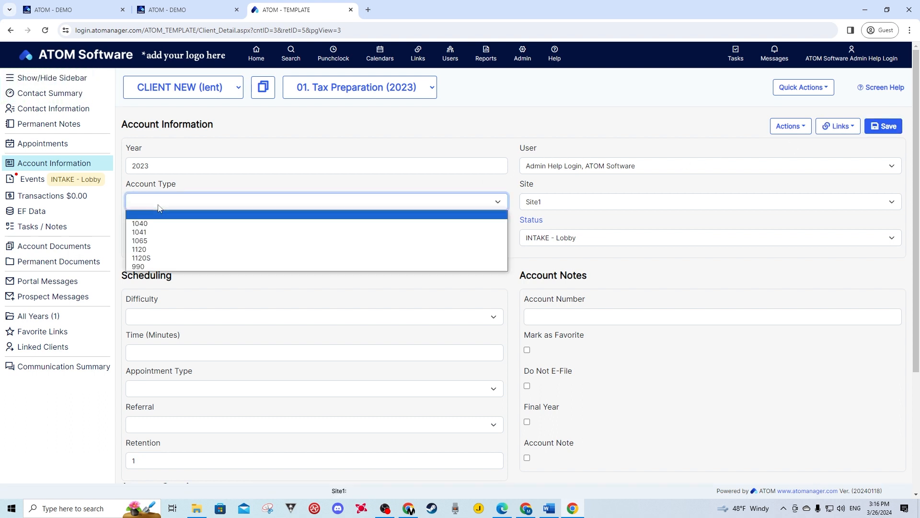
left_click(139, 224)
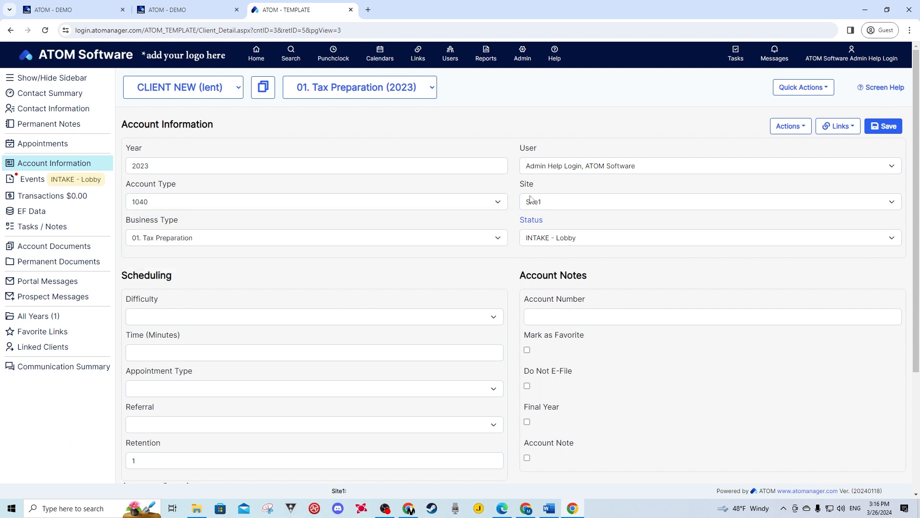
mouse_move(542, 202)
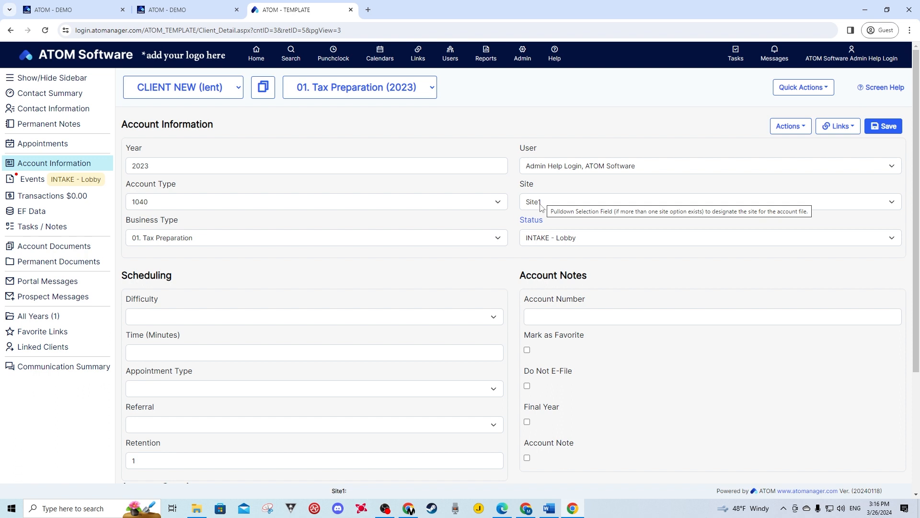
left_click(541, 202)
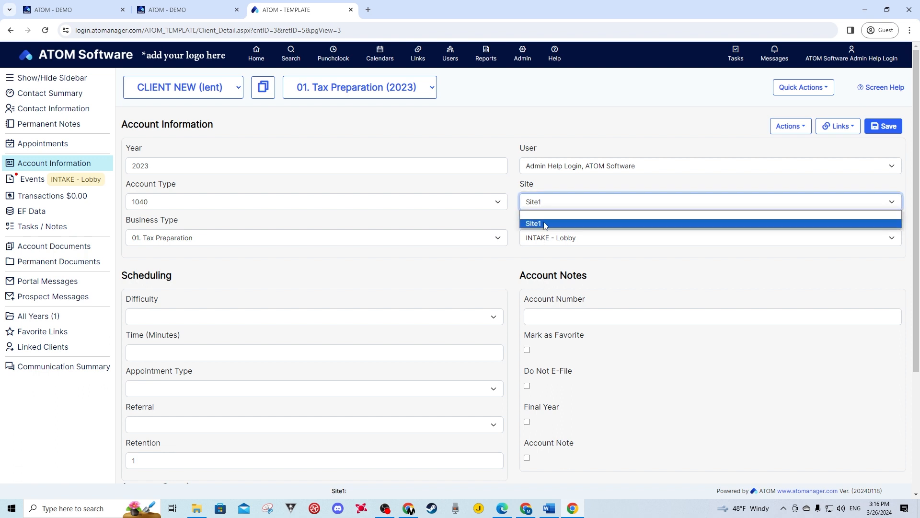
left_click(554, 186)
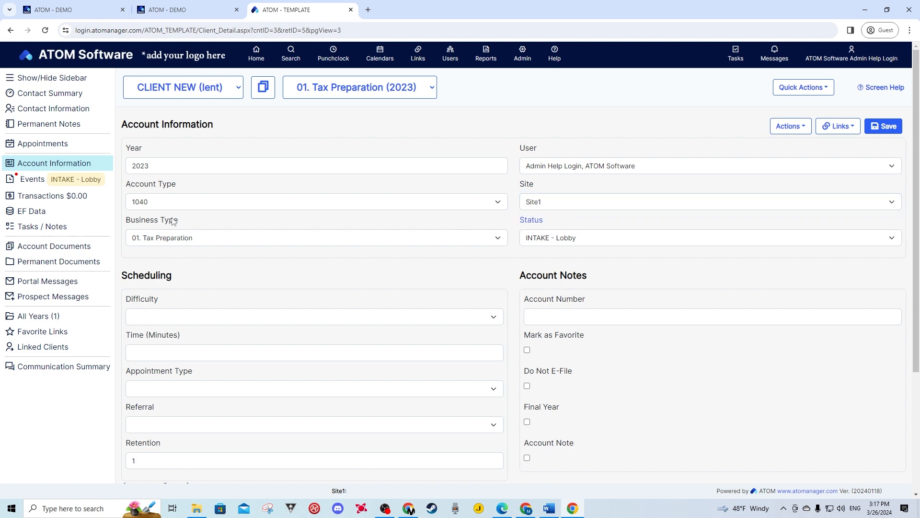
mouse_move(178, 241)
Set difficulty to NEW and time estimate to 30 minutes, then save
left_click(373, 93)
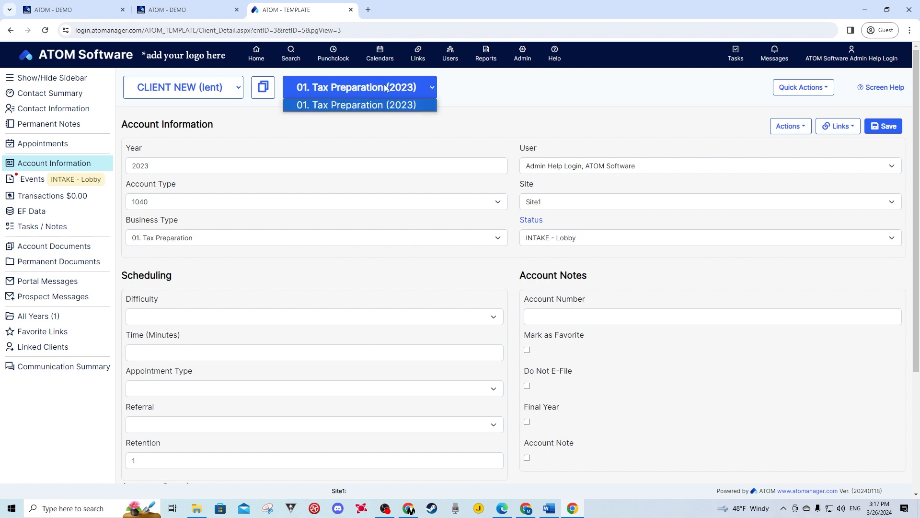
left_click(372, 124)
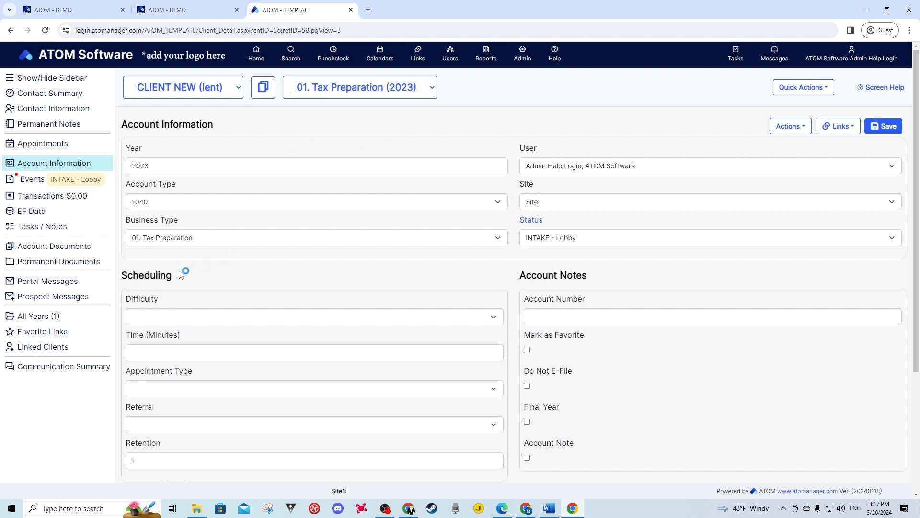
left_click(149, 318)
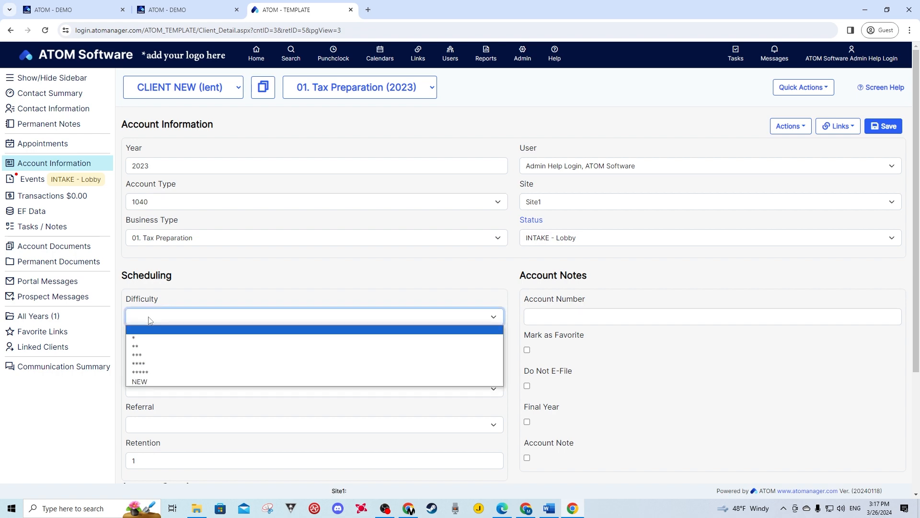
left_click(143, 381)
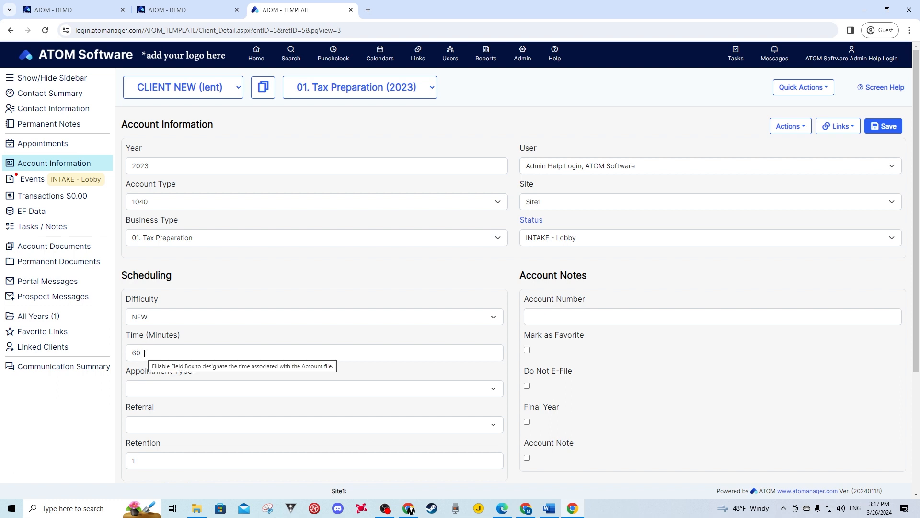
left_click(127, 357)
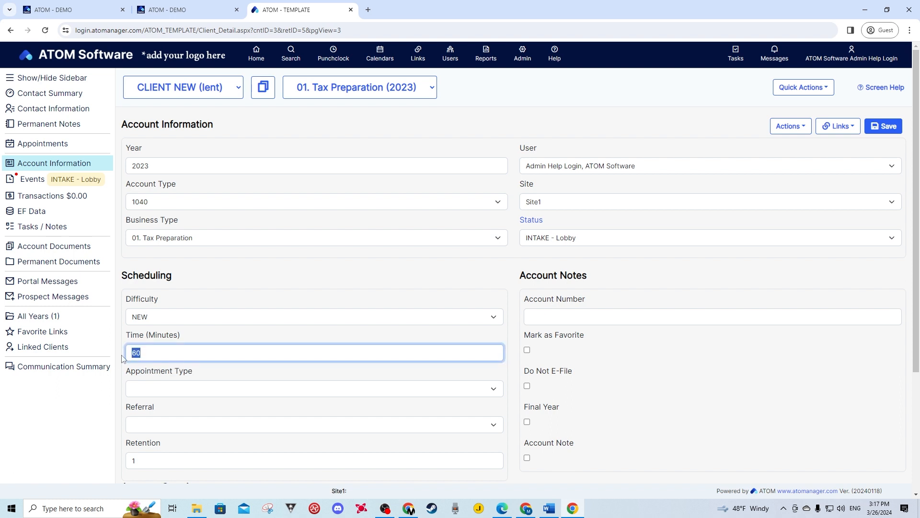
type("30")
left_click(885, 127)
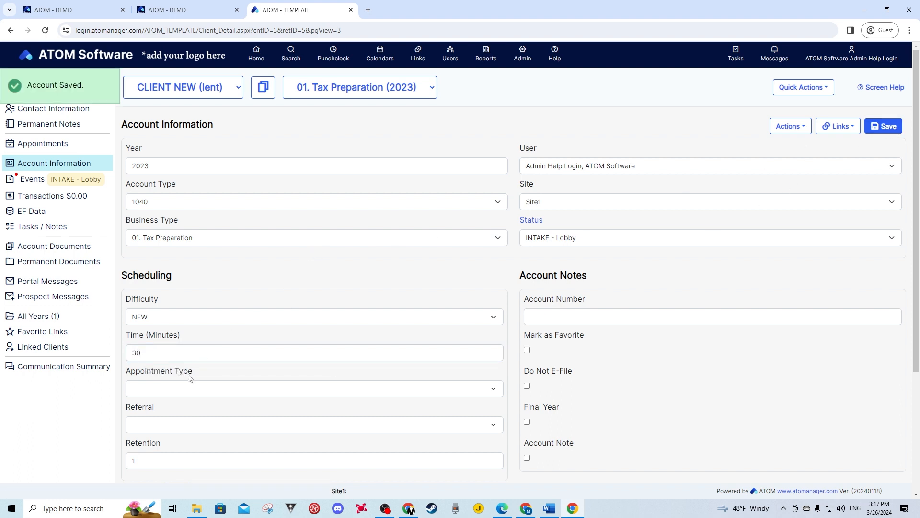
Review the appointment type and referral source options, then go to Permanent Documents
left_click(163, 389)
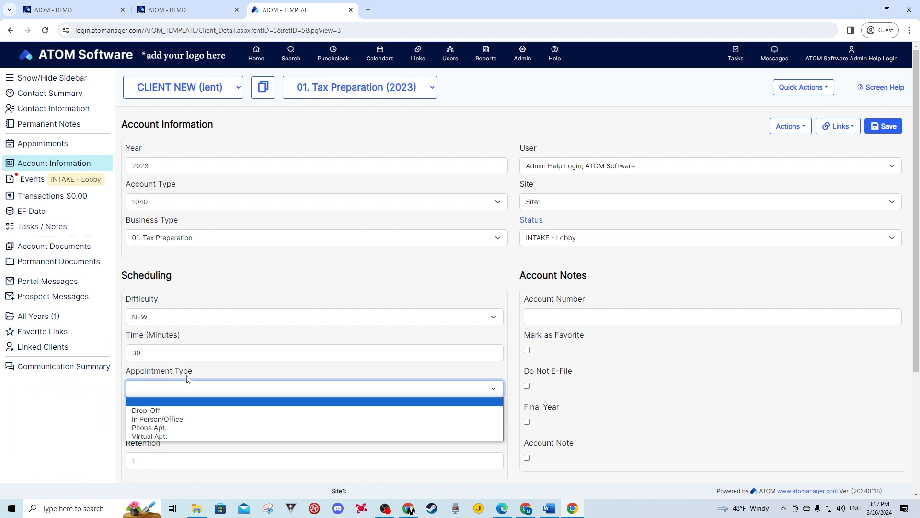
left_click(195, 385)
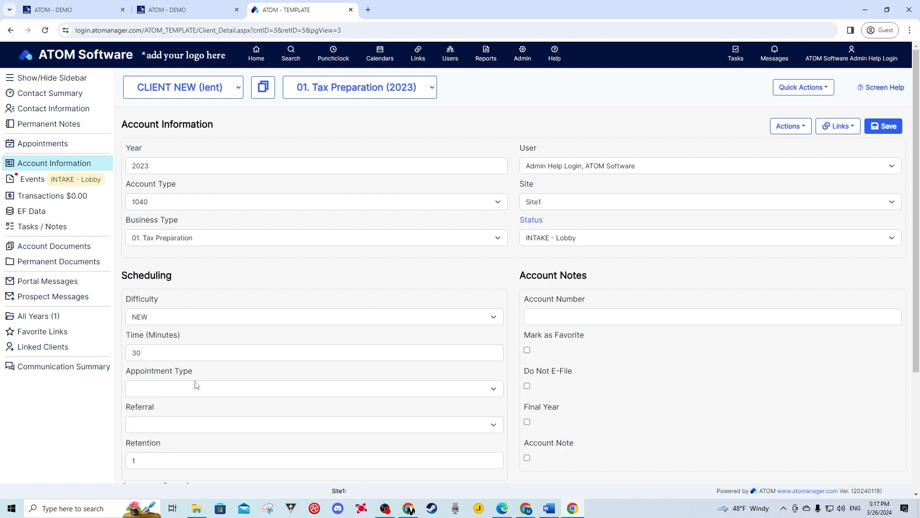
left_click(156, 427)
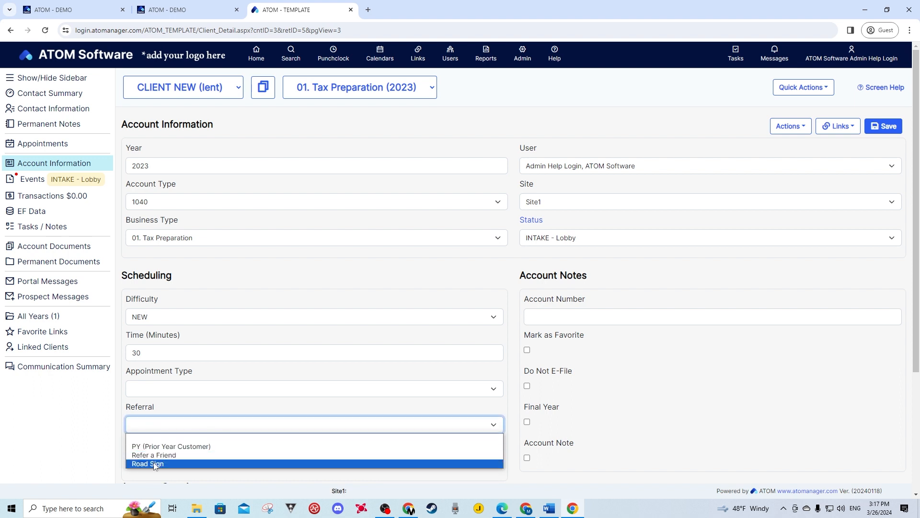
left_click(169, 411)
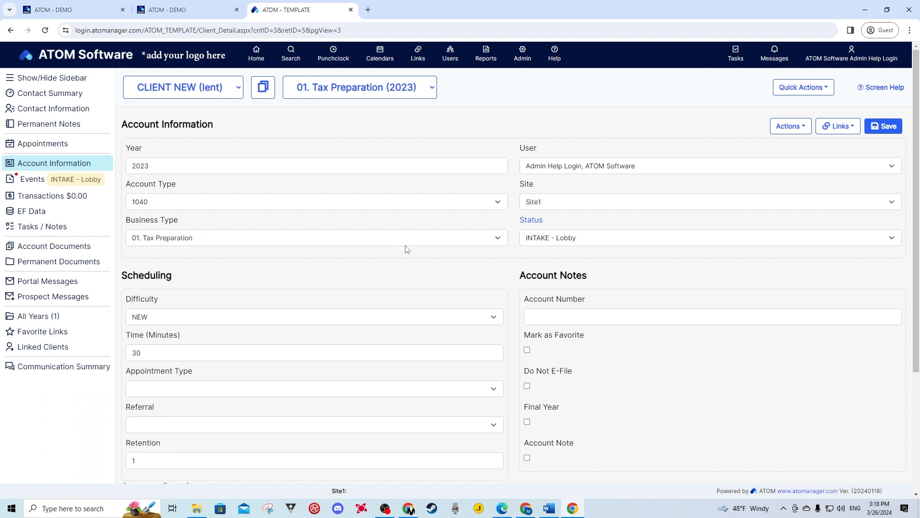
left_click(522, 57)
mouse_move(524, 96)
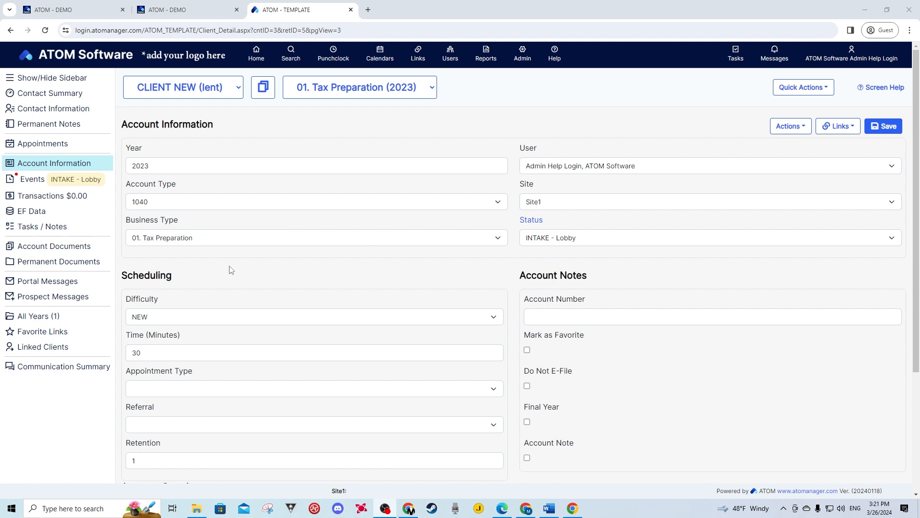
left_click(46, 262)
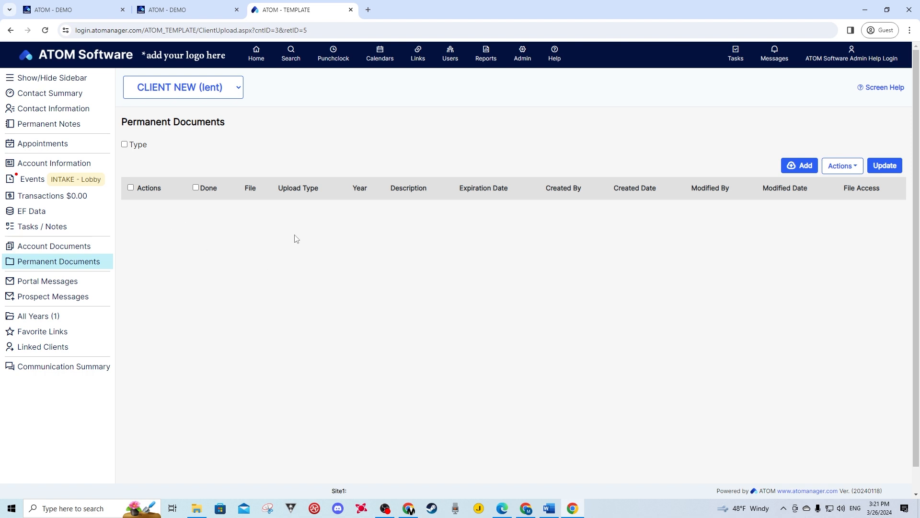
Add Test document.docx as a new permanent document of type ID - TaxPayer
left_click(800, 175)
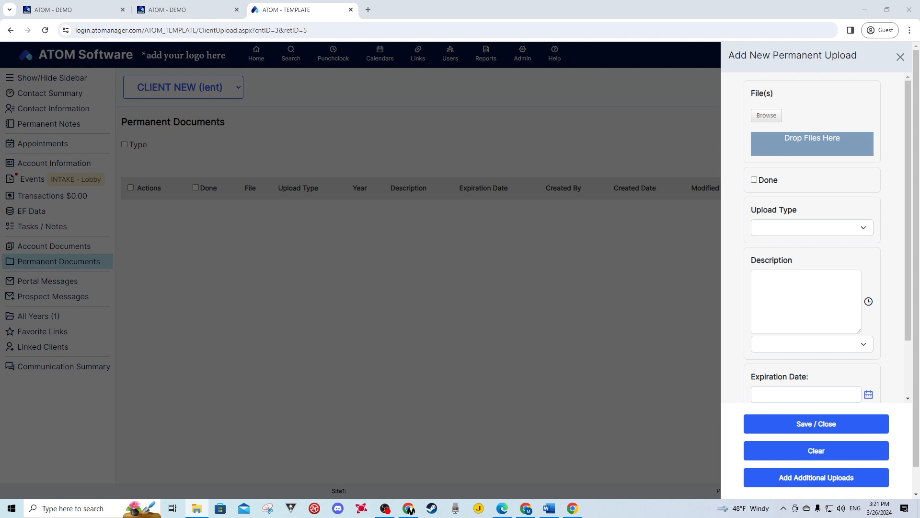
left_click_drag(919, 158, 798, 151)
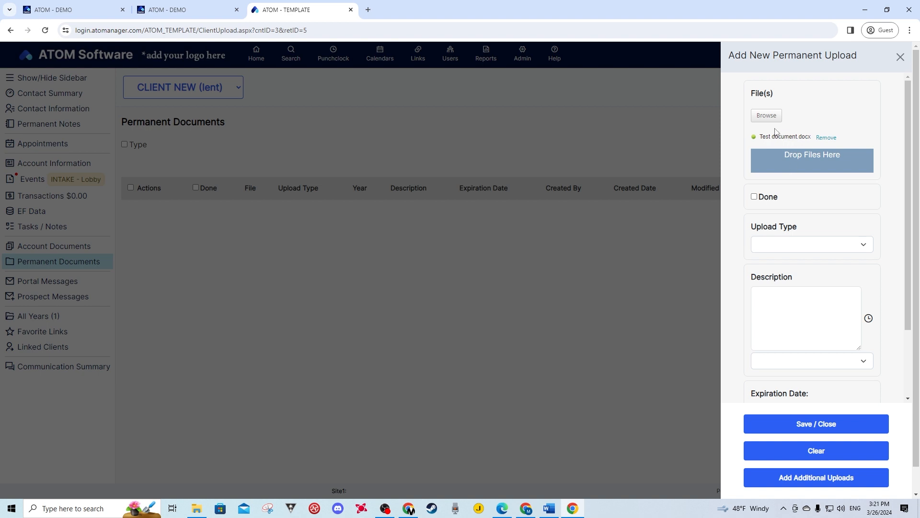
left_click(772, 247)
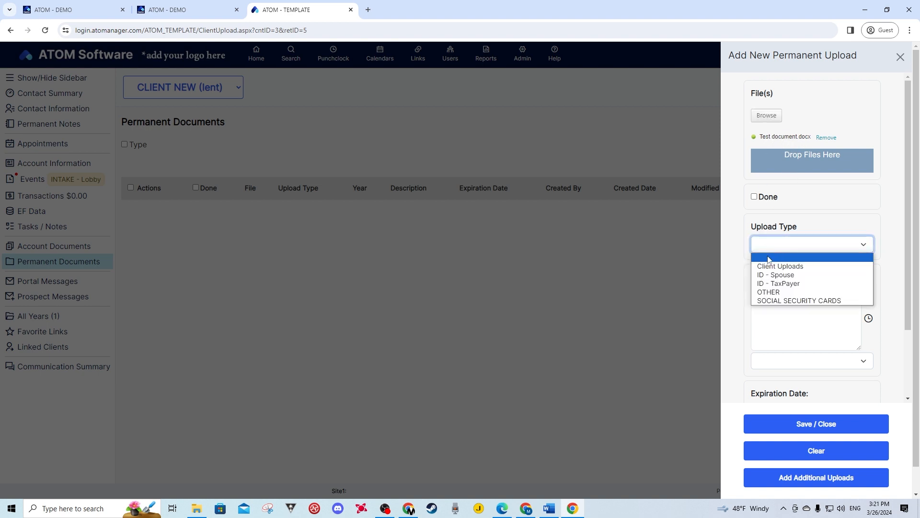
left_click(767, 284)
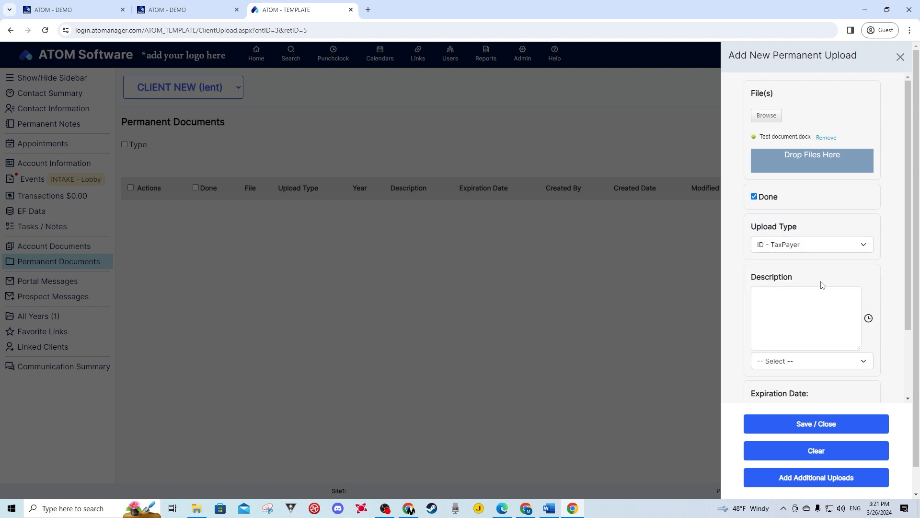
scroll(821, 275, "down", 2)
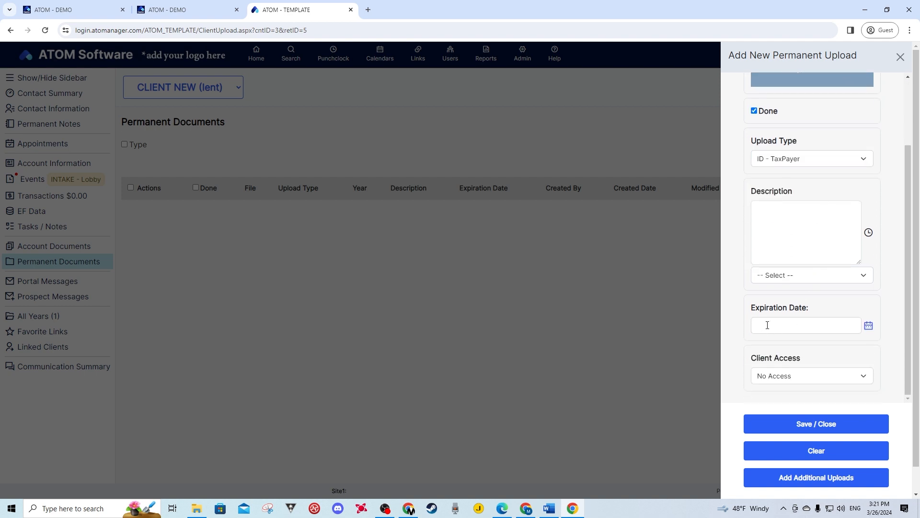
Set the document's expiration date to 07/22/2026 and save the upload
left_click(868, 325)
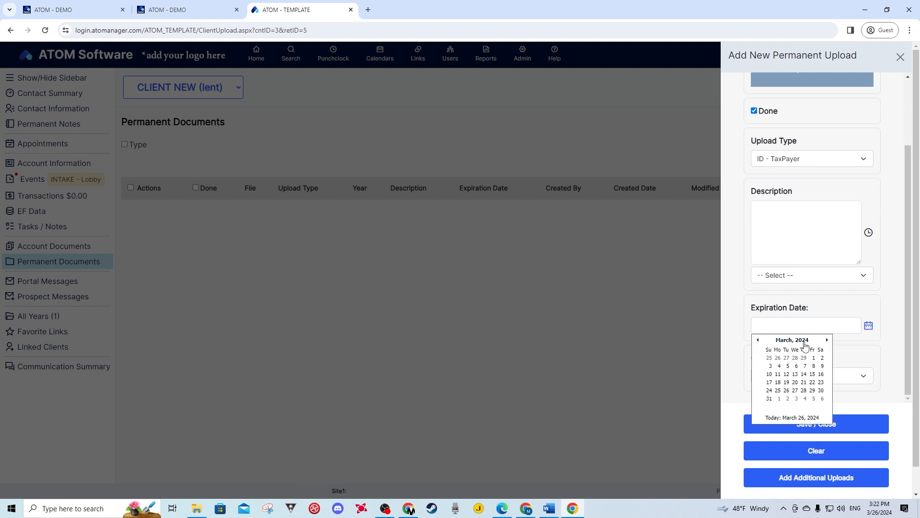
left_click(805, 342)
left_click(827, 340)
left_click(826, 340)
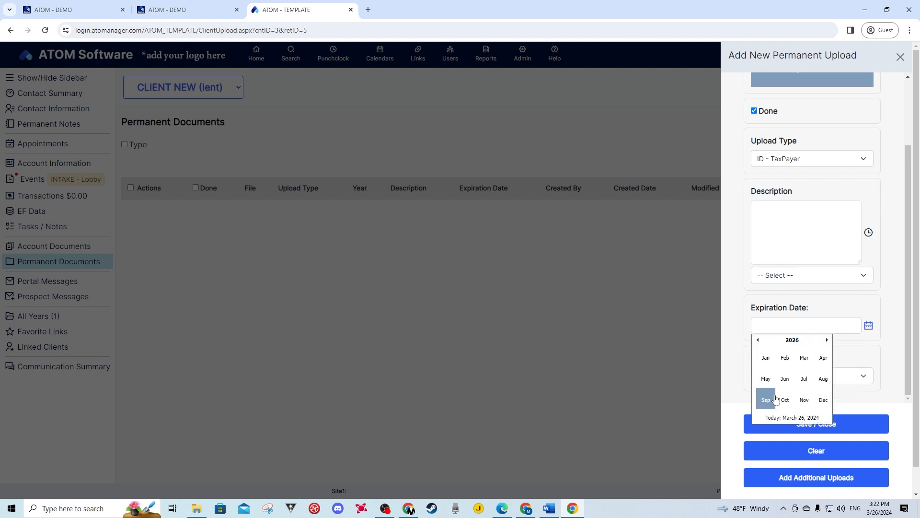
left_click(803, 379)
left_click(793, 382)
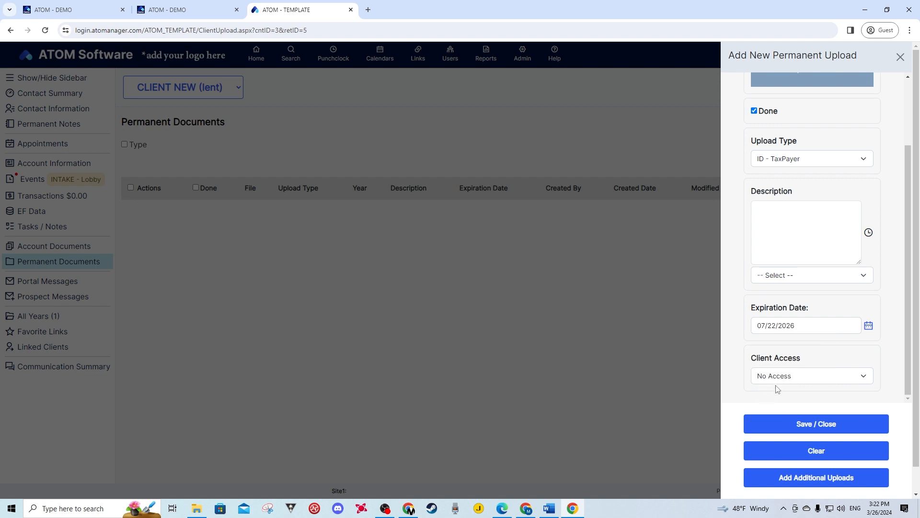
scroll(800, 249, "up", 2)
scroll(799, 262, "down", 2)
left_click(803, 420)
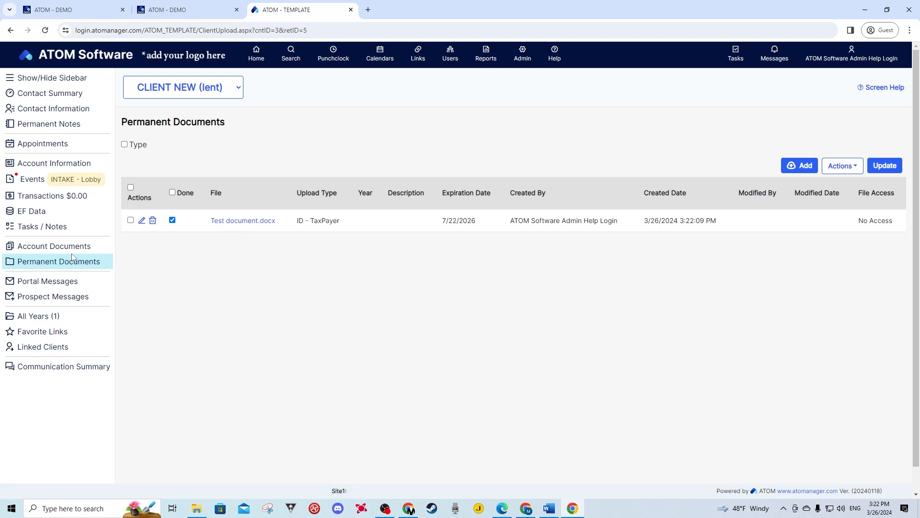
Attach Test document.docx to the 2023 account documents as 03. SUPPORTING DOCUMENTS
left_click(41, 252)
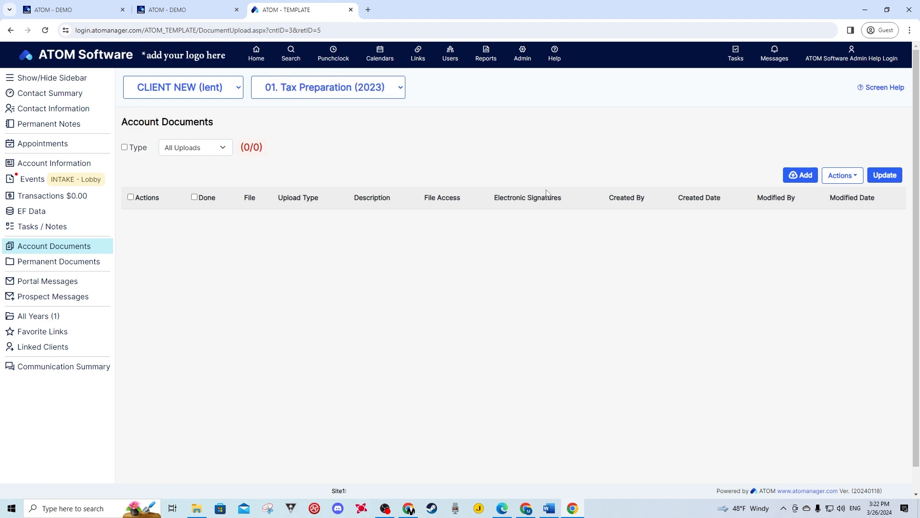
left_click(800, 175)
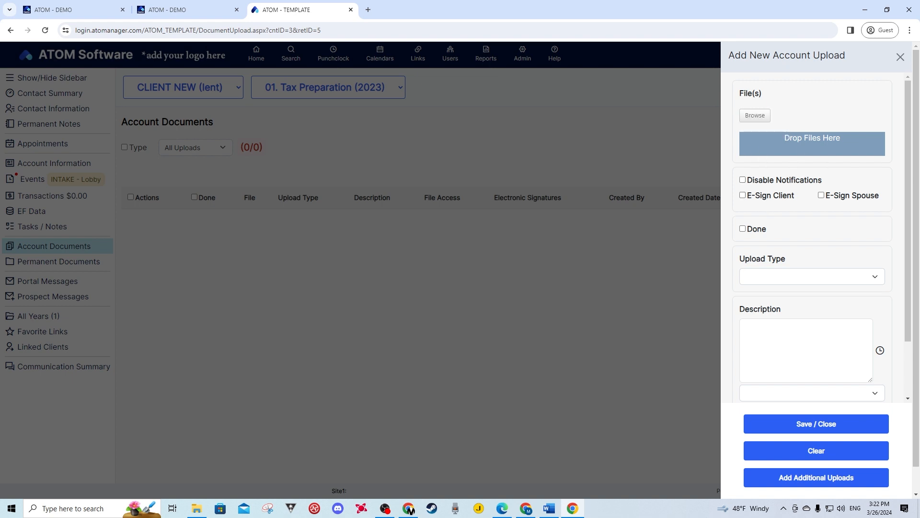
left_click_drag(832, 195, 803, 147)
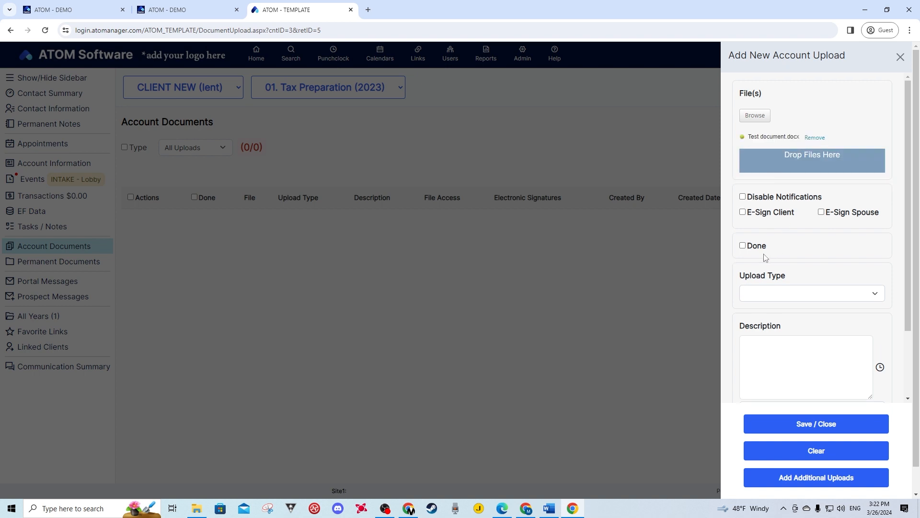
scroll(771, 288, "down", 2)
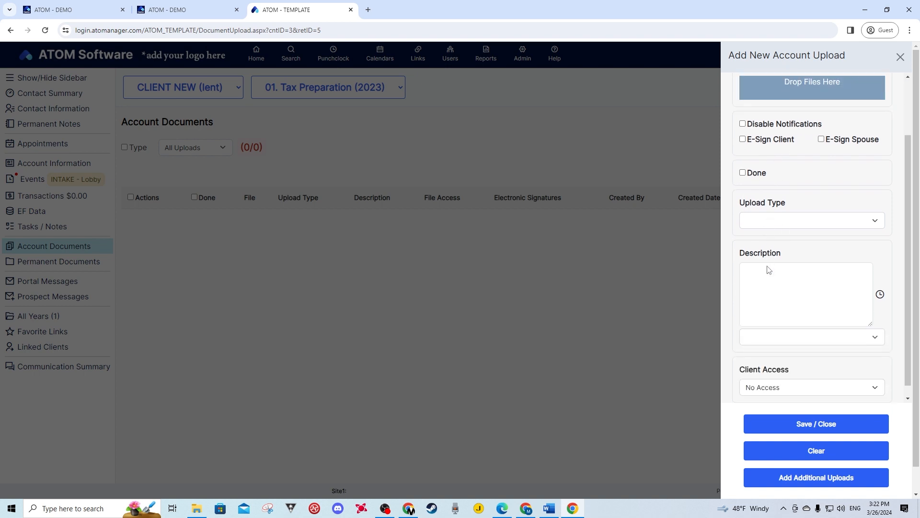
left_click(764, 212)
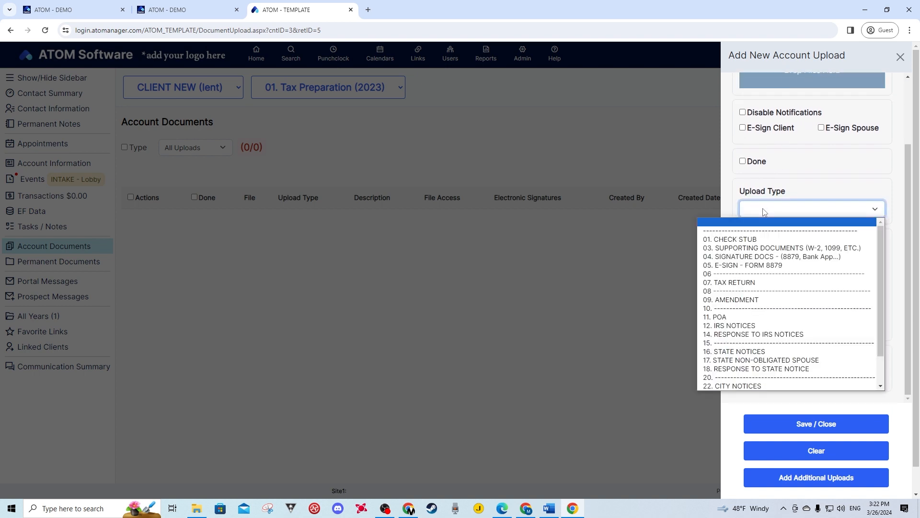
left_click(756, 248)
Give the upload the description 'W2' and save it
scroll(824, 390, "down", 2)
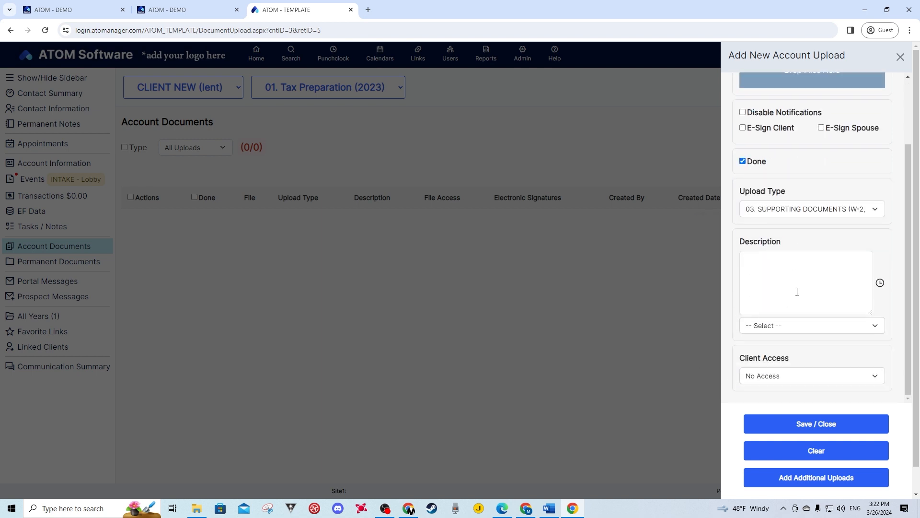
left_click(788, 273)
type("W2")
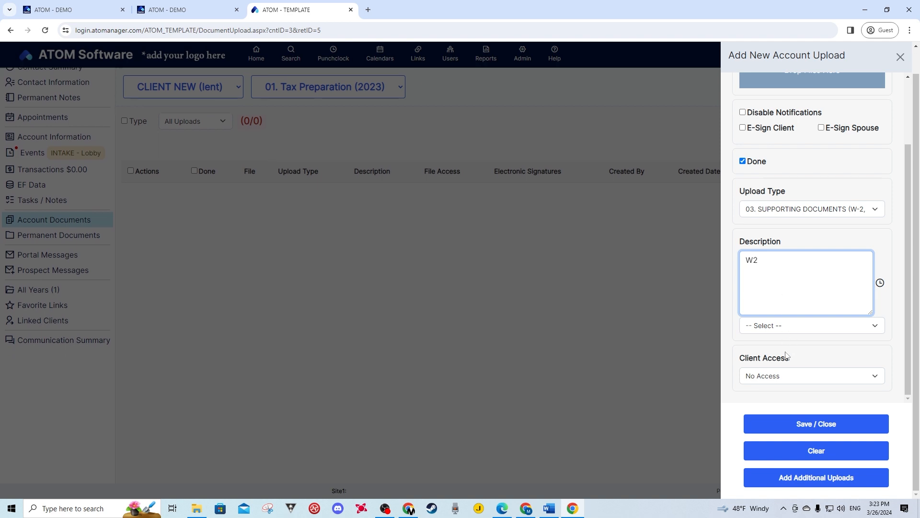
left_click(793, 427)
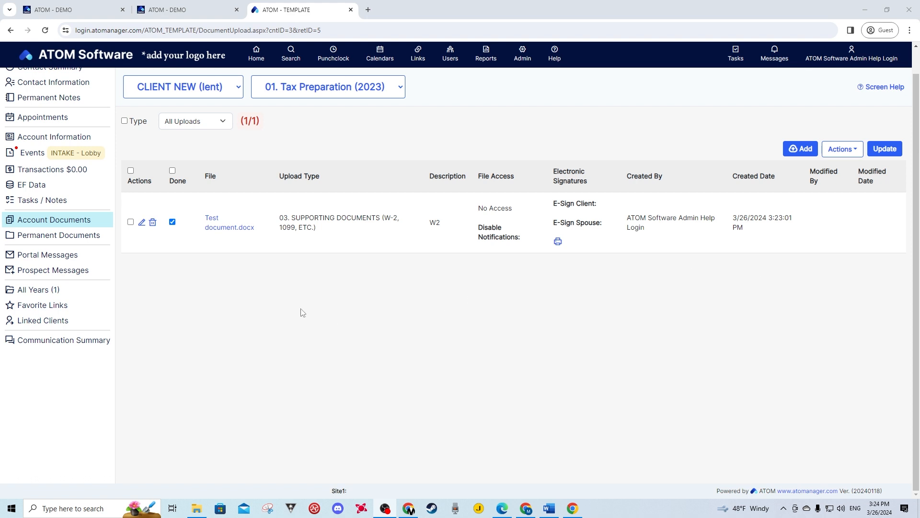
scroll(34, 173, "up", 1)
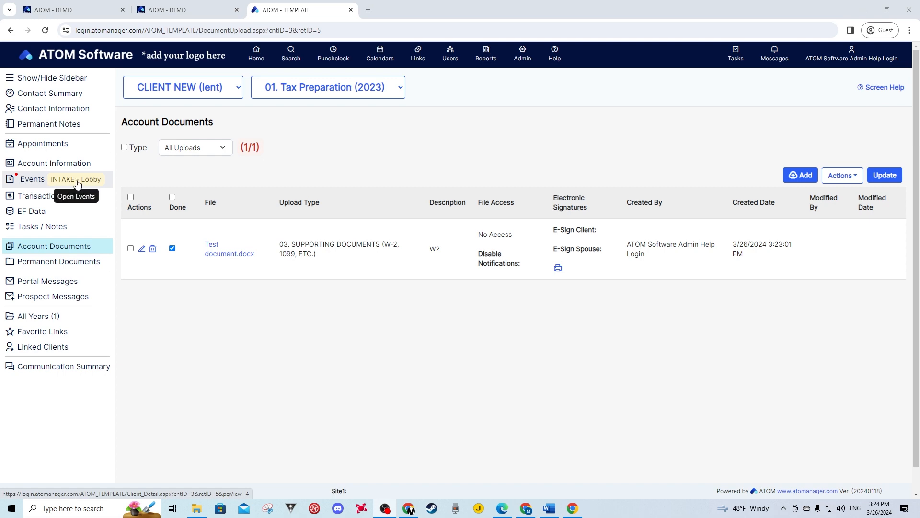
Open the client's Events, view the Lobby (1) list in a new Home tab, then return
left_click(39, 184)
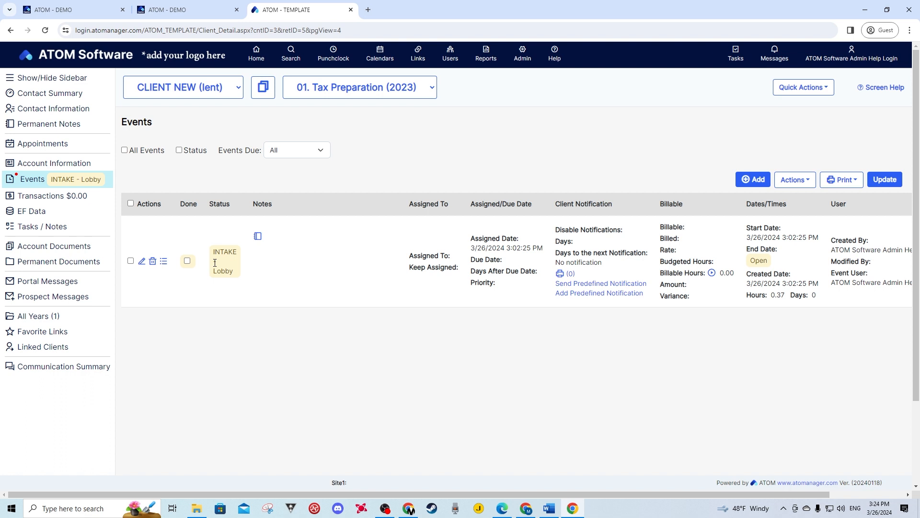
right_click(255, 57)
left_click(277, 68)
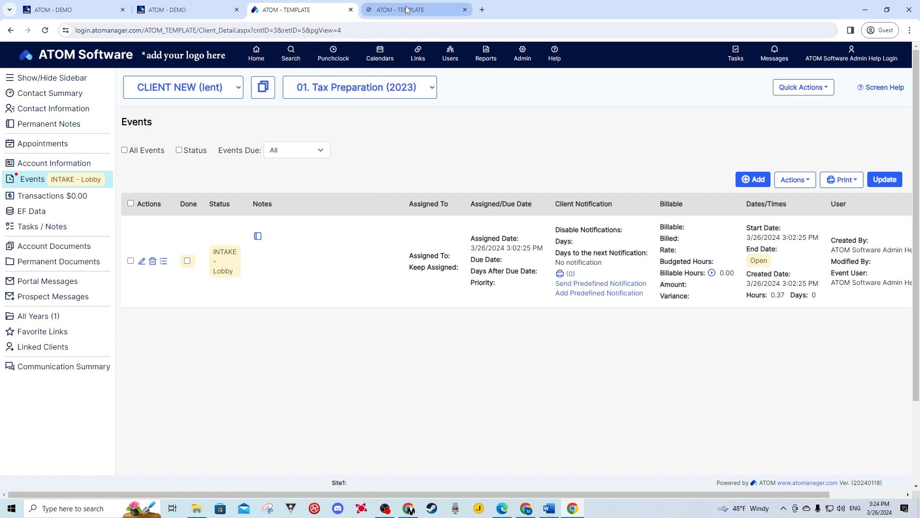
left_click(406, 9)
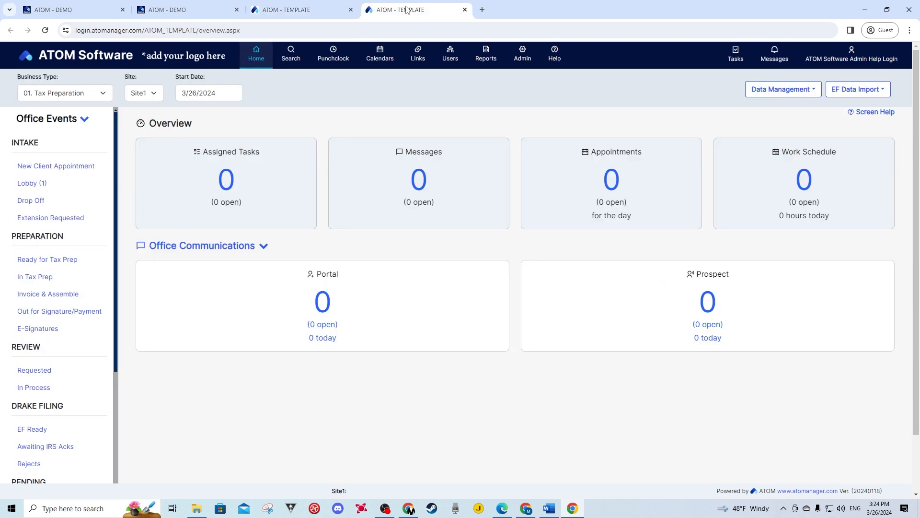
left_click(28, 187)
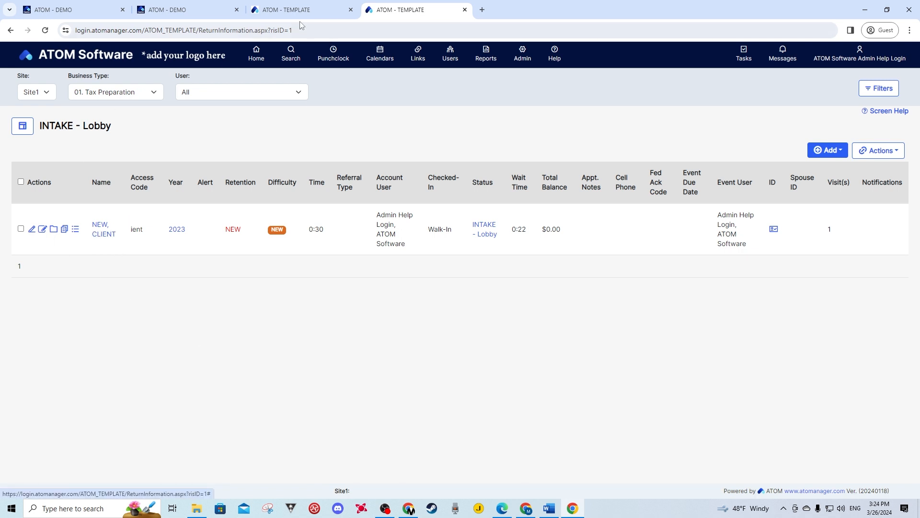
left_click(301, 7)
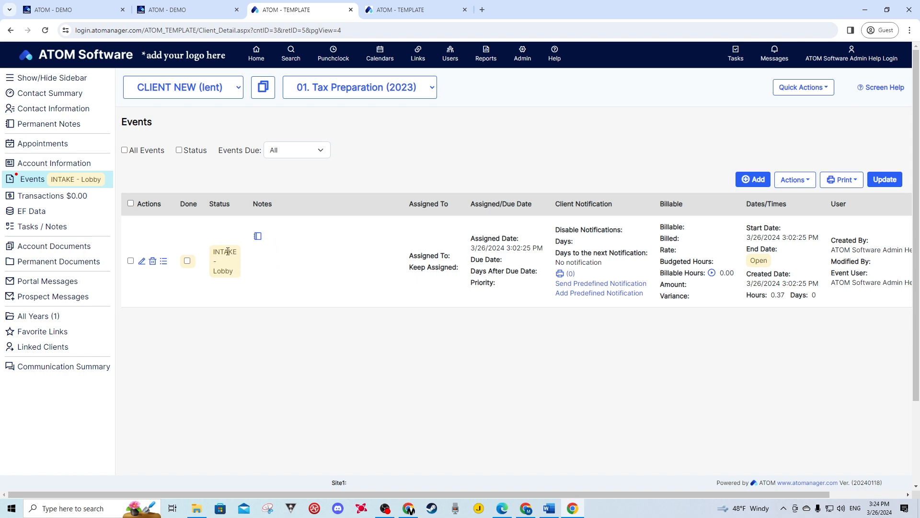
Add a timestamped note 'fasdfdsafdas' to the INTAKE - Lobby event, assign it to admin, and save
left_click(142, 270)
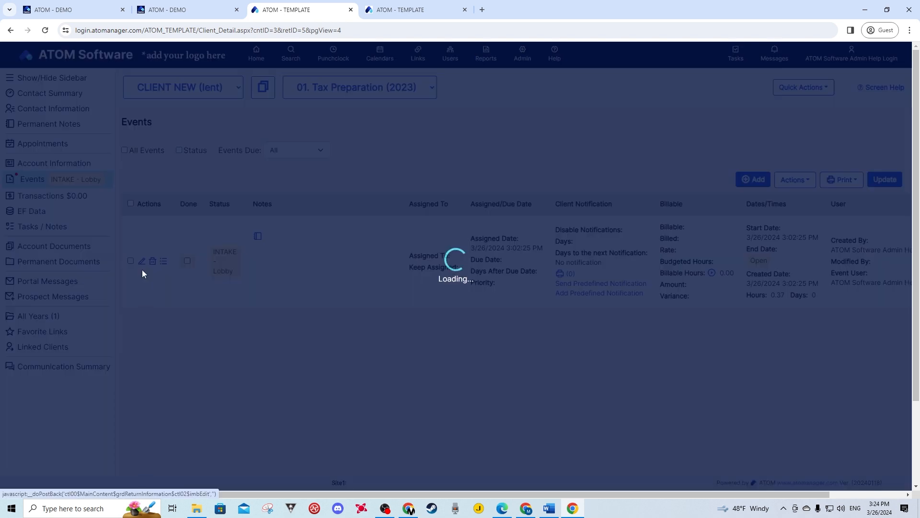
left_click(272, 260)
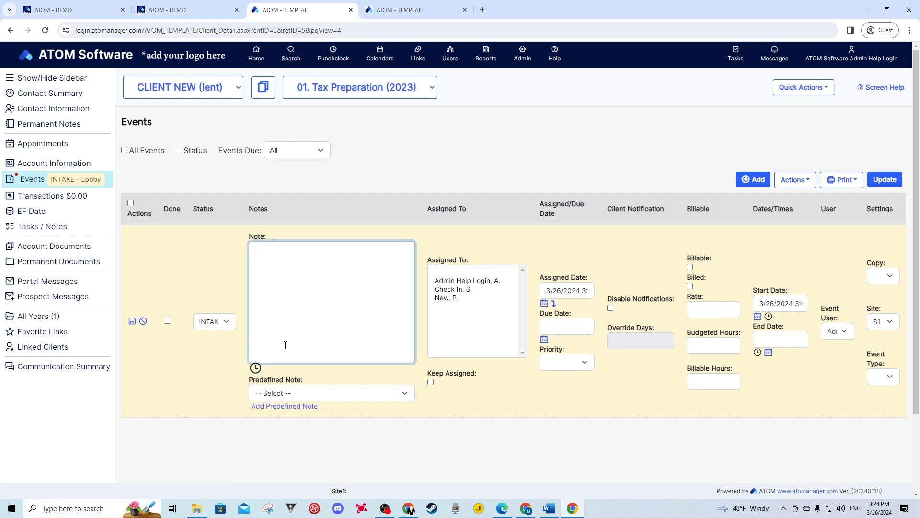
left_click(256, 367)
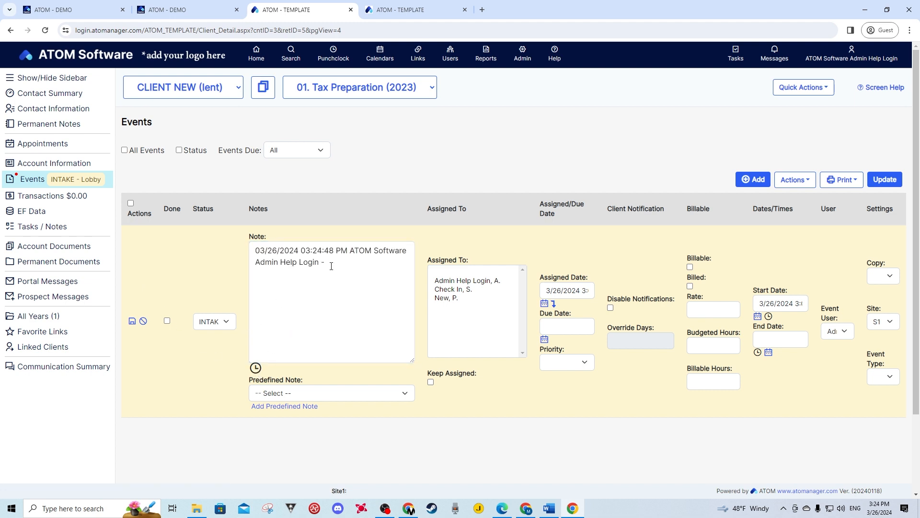
left_click(331, 266)
type("fasdfdsafdas")
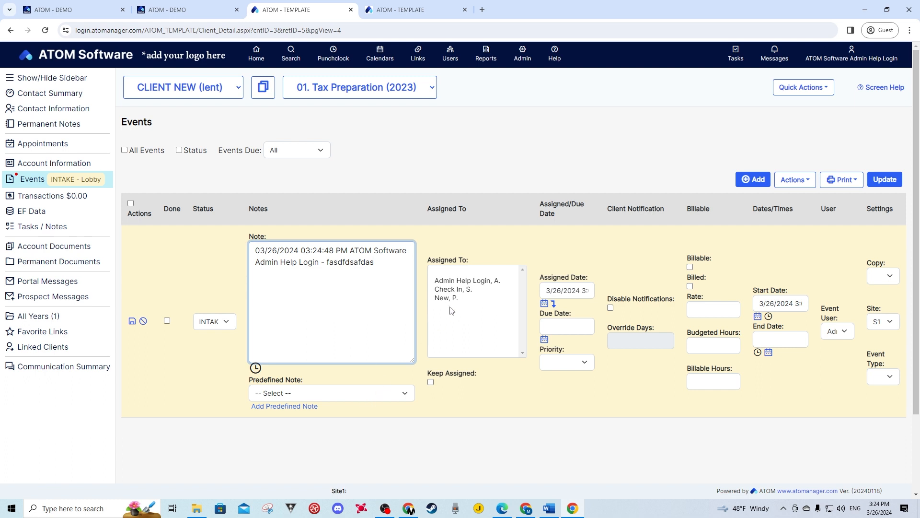
left_click(464, 281)
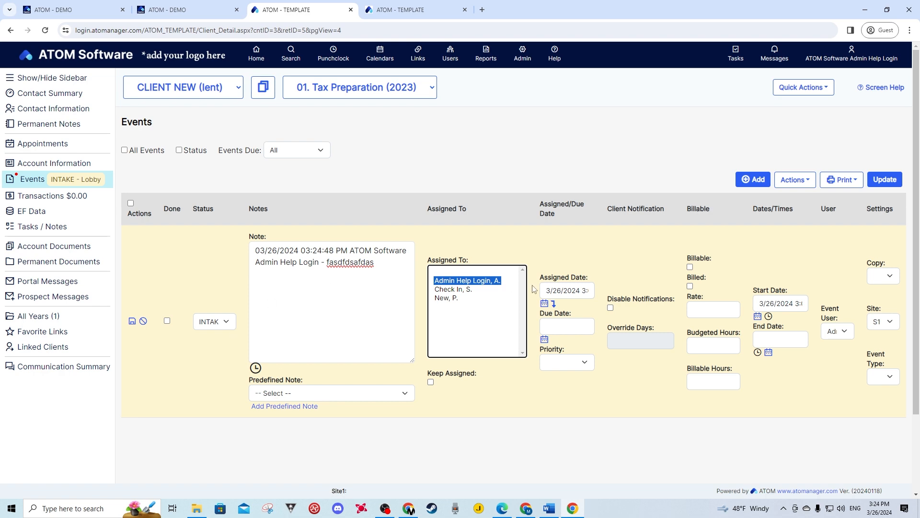
left_click(132, 321)
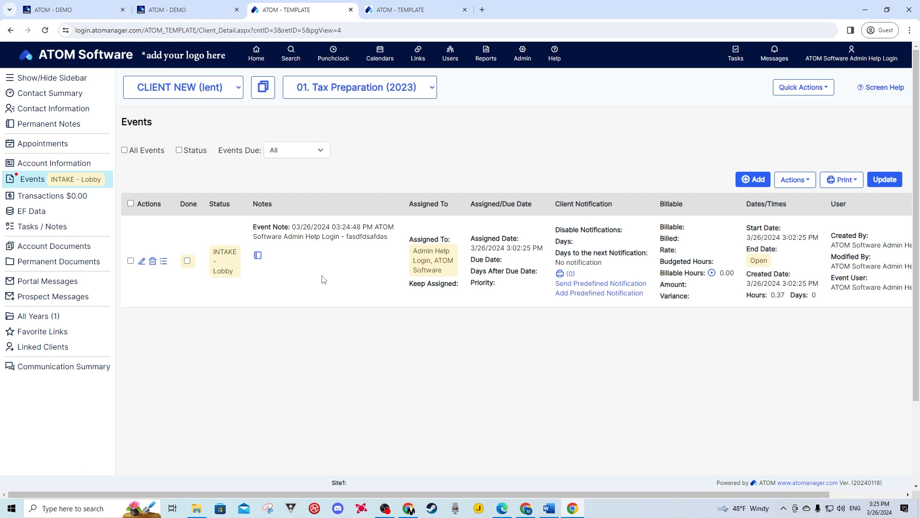
Add a PREPARATION - Ready for Tax Prep event with a timestamped note 'Ready to be worked on' and save it
left_click(751, 184)
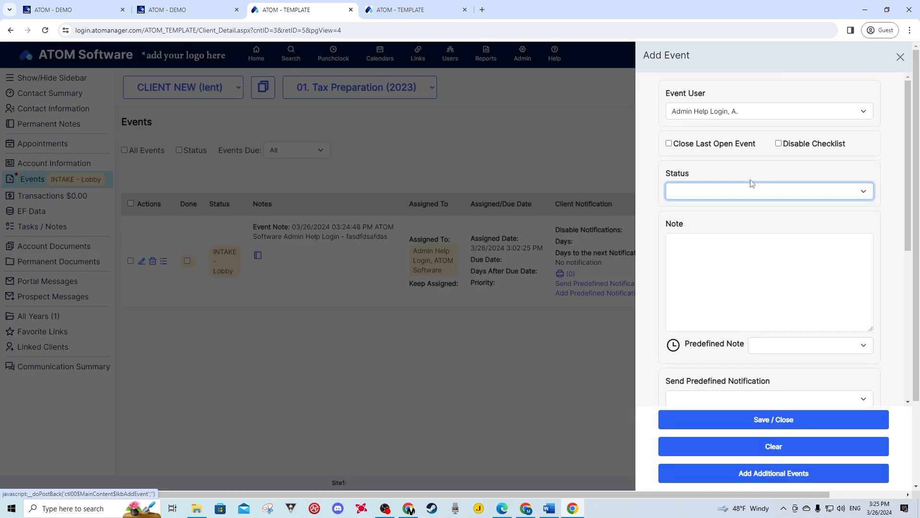
left_click(701, 198)
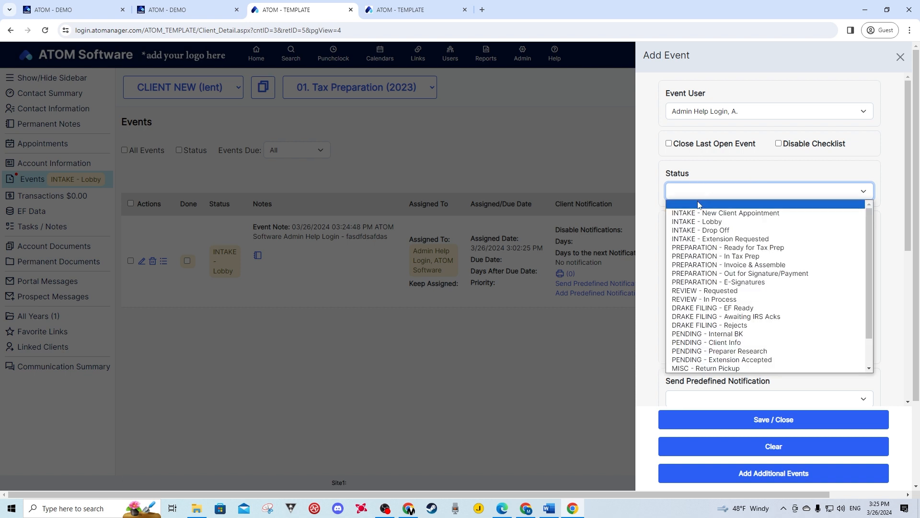
left_click(709, 248)
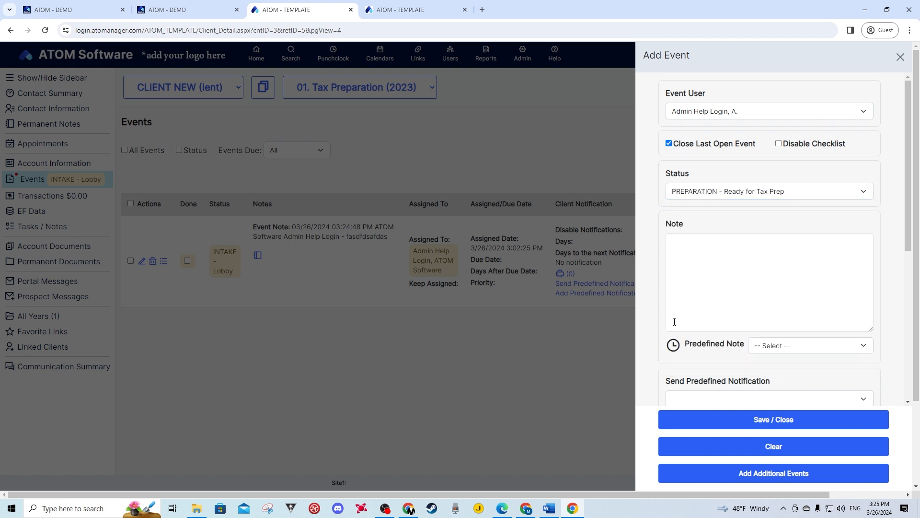
left_click(691, 243)
left_click(678, 344)
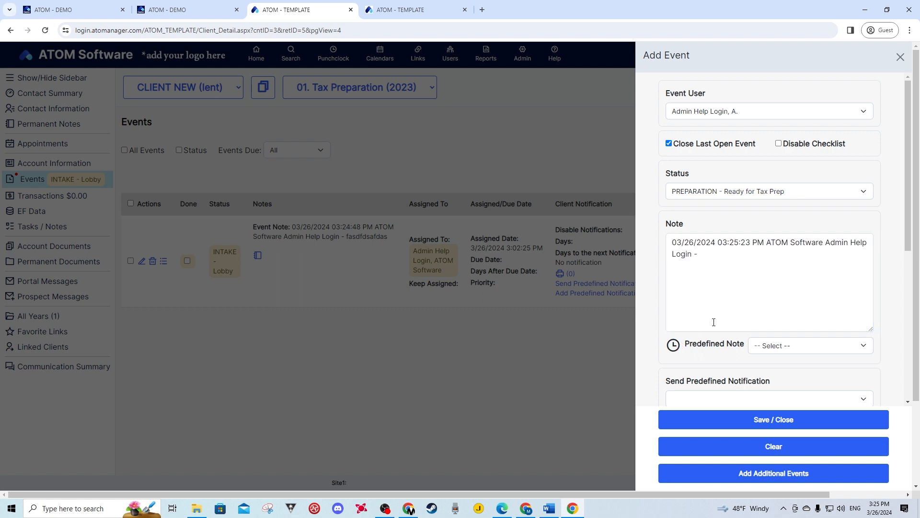
left_click(729, 262)
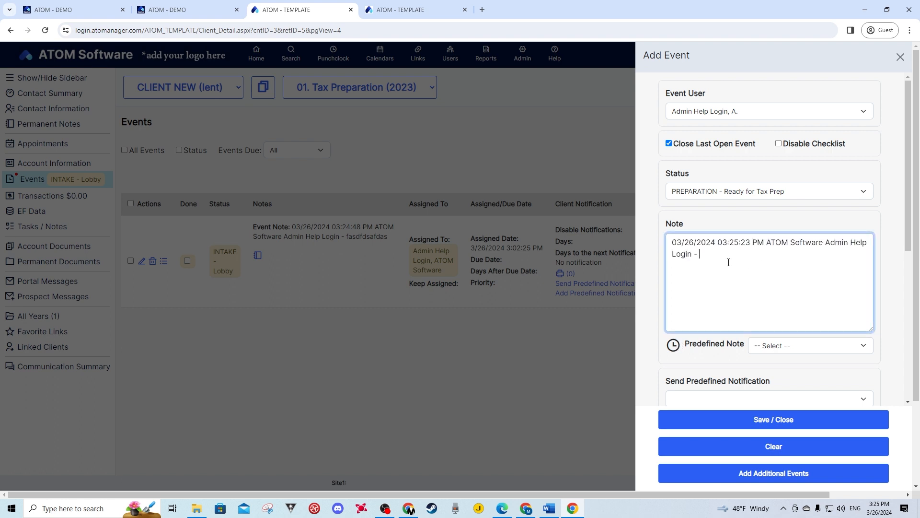
type("Ready to be worked on")
scroll(723, 263, "down", 4)
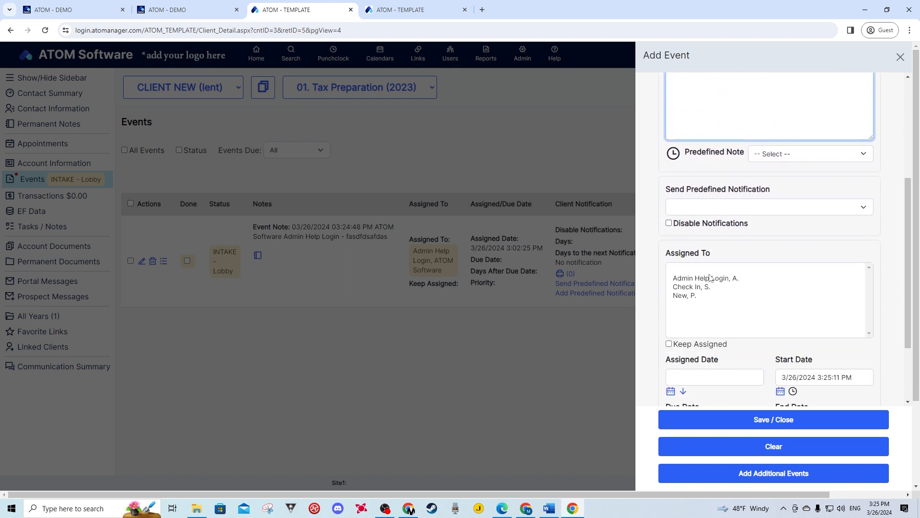
scroll(721, 274, "down", 2)
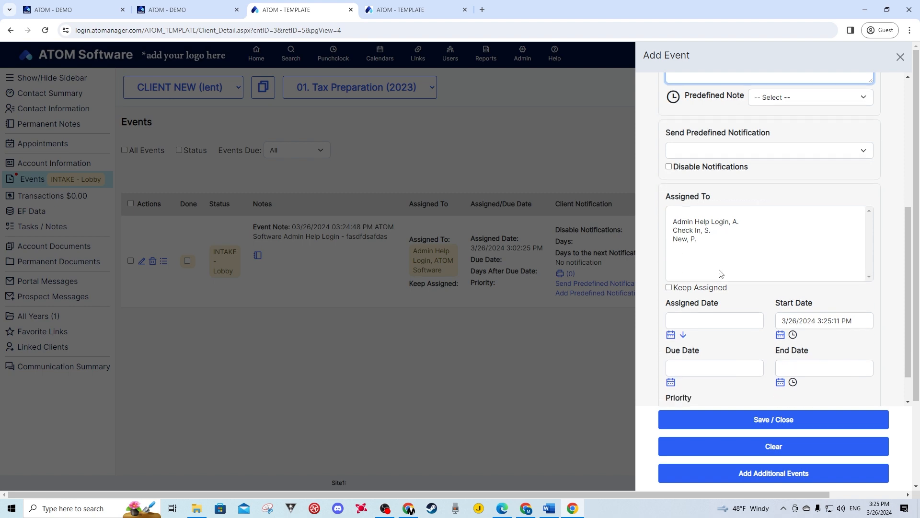
left_click(766, 426)
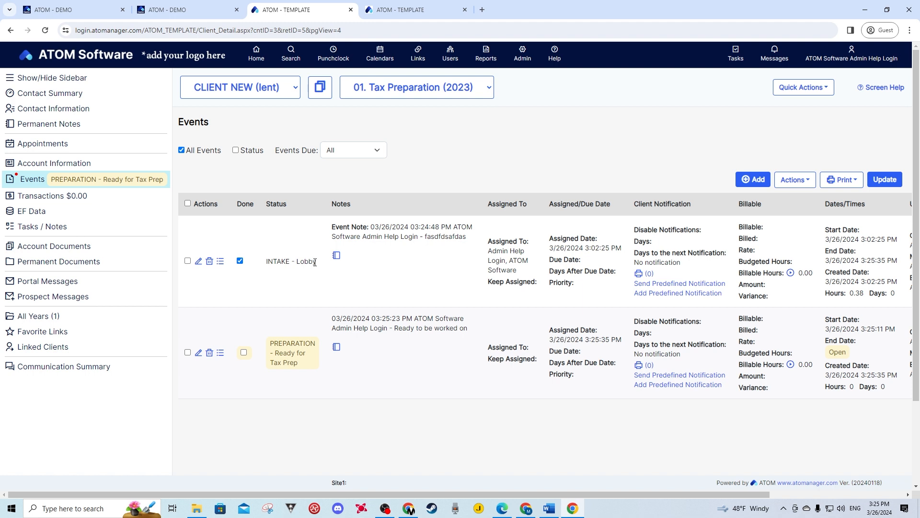
Filter the client's event list to show only open events, hiding the completed INTAKE - Lobby
left_click_drag(315, 262, 268, 261)
left_click(360, 281)
left_click(182, 151)
Find NEW, CLIENT on the Home page's Ready for Tax Prep list and reopen the client's events
left_click(414, 9)
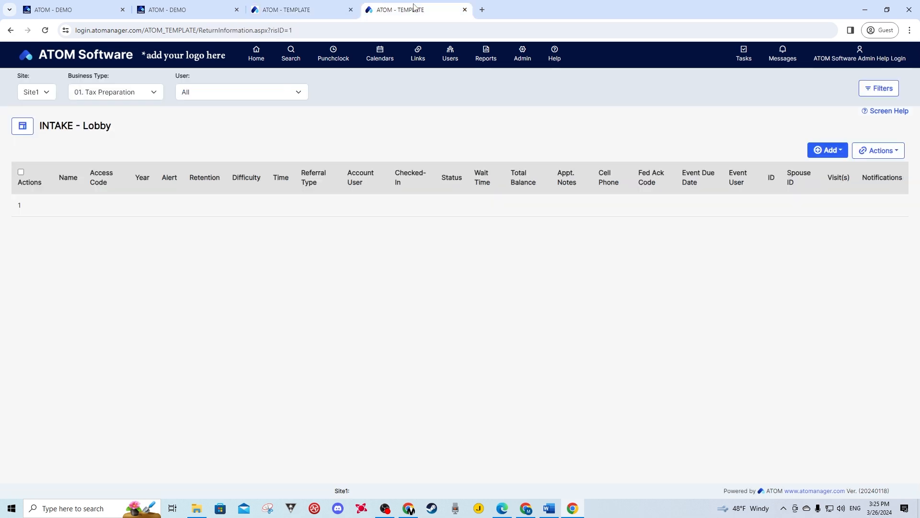
left_click(256, 54)
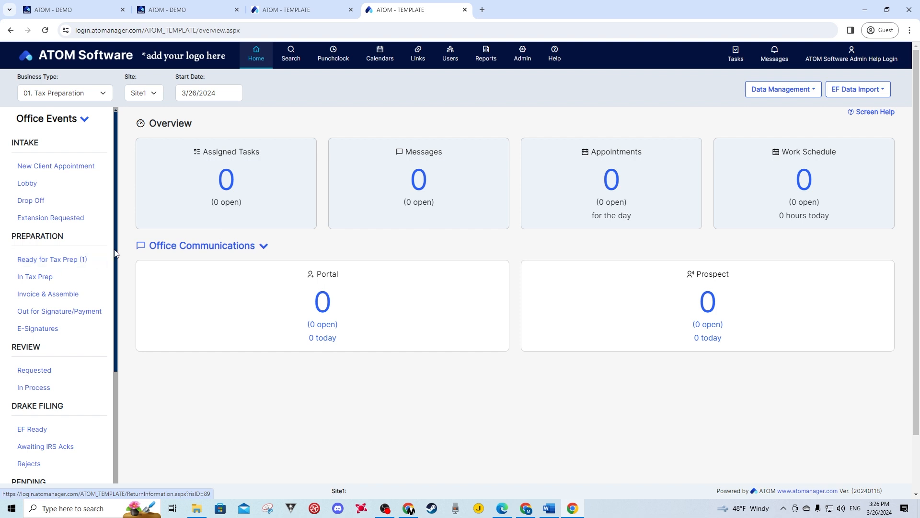
left_click(53, 267)
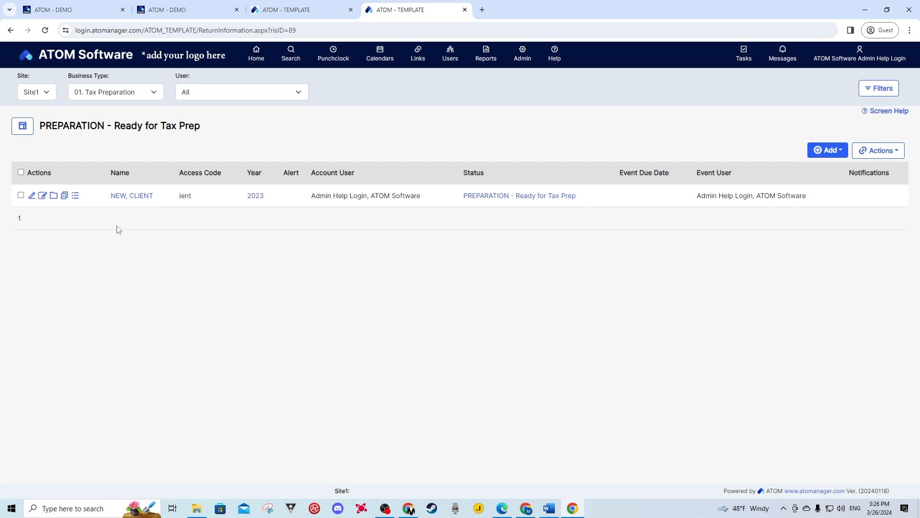
left_click(126, 200)
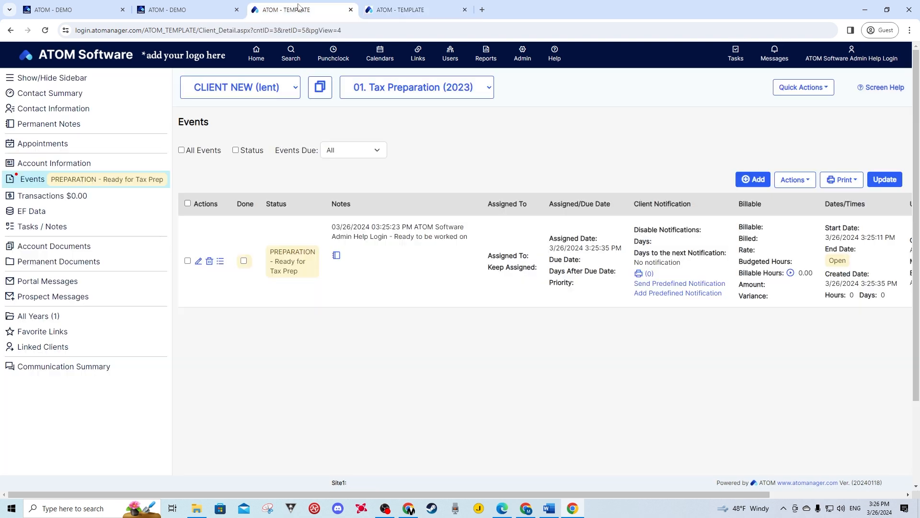